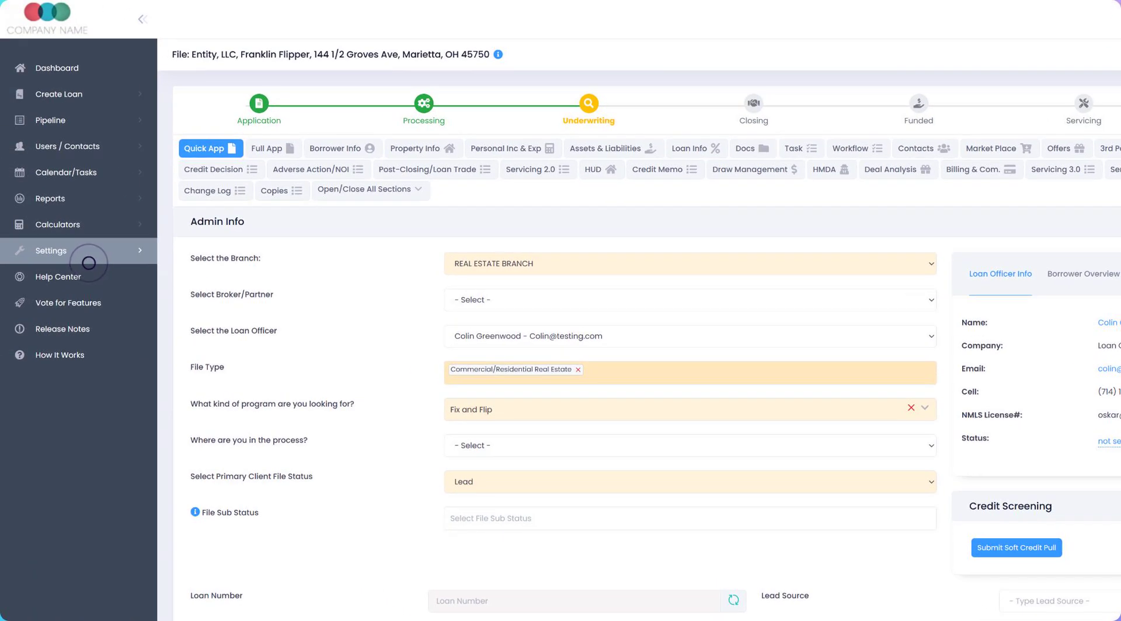
Step: Enable Inbox E-mail Syncing in the platform's company settings and save the change
click(88, 262)
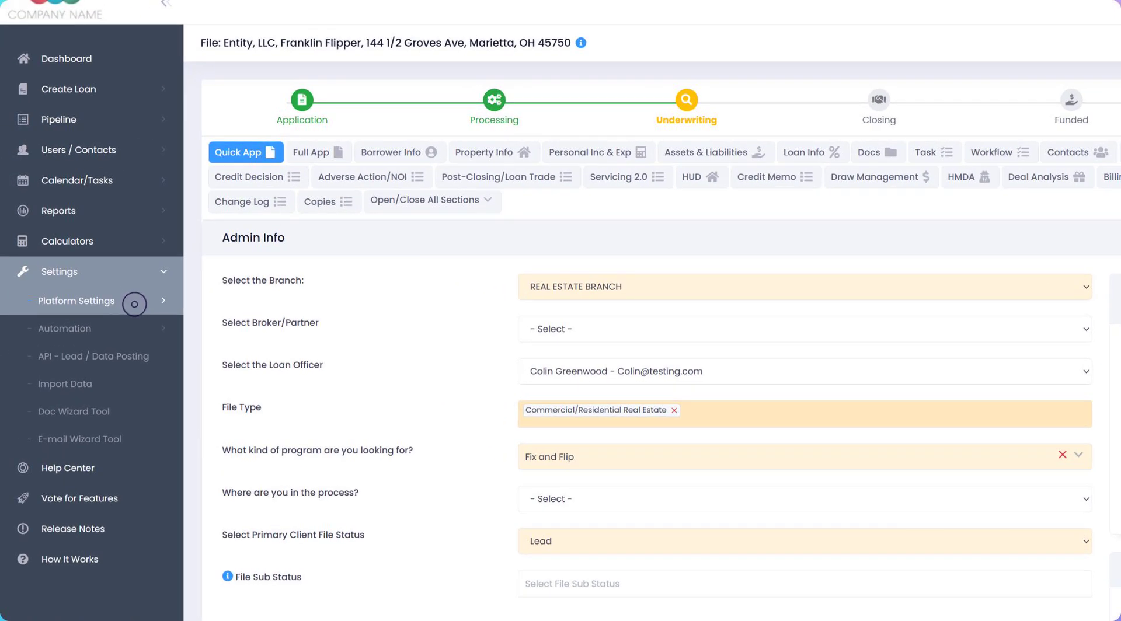
click(135, 304)
click(134, 304)
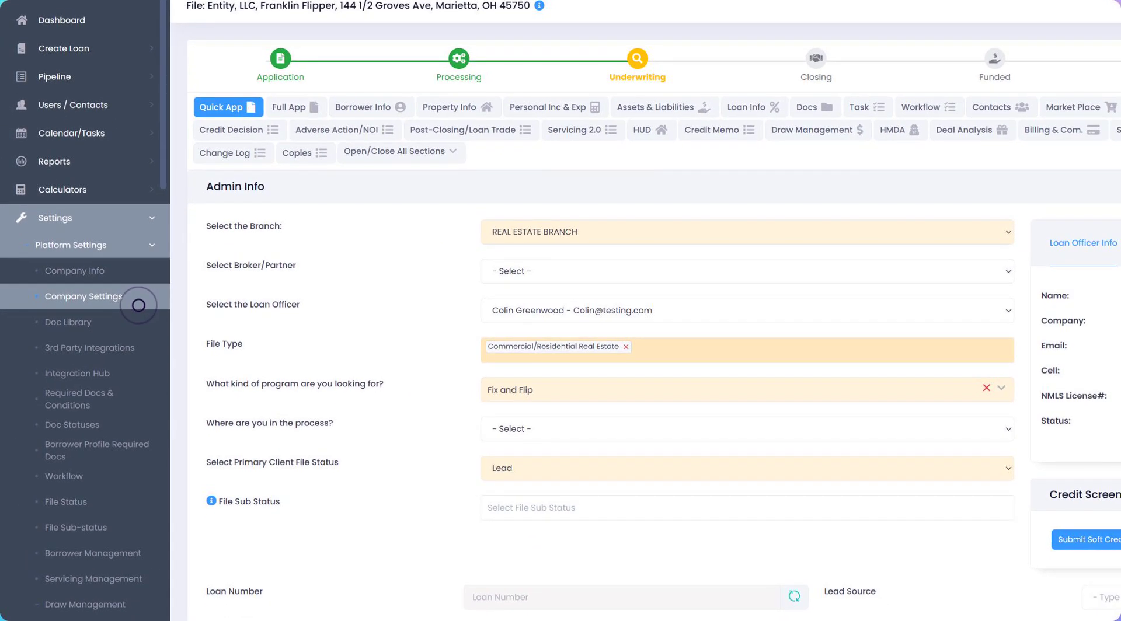
click(138, 305)
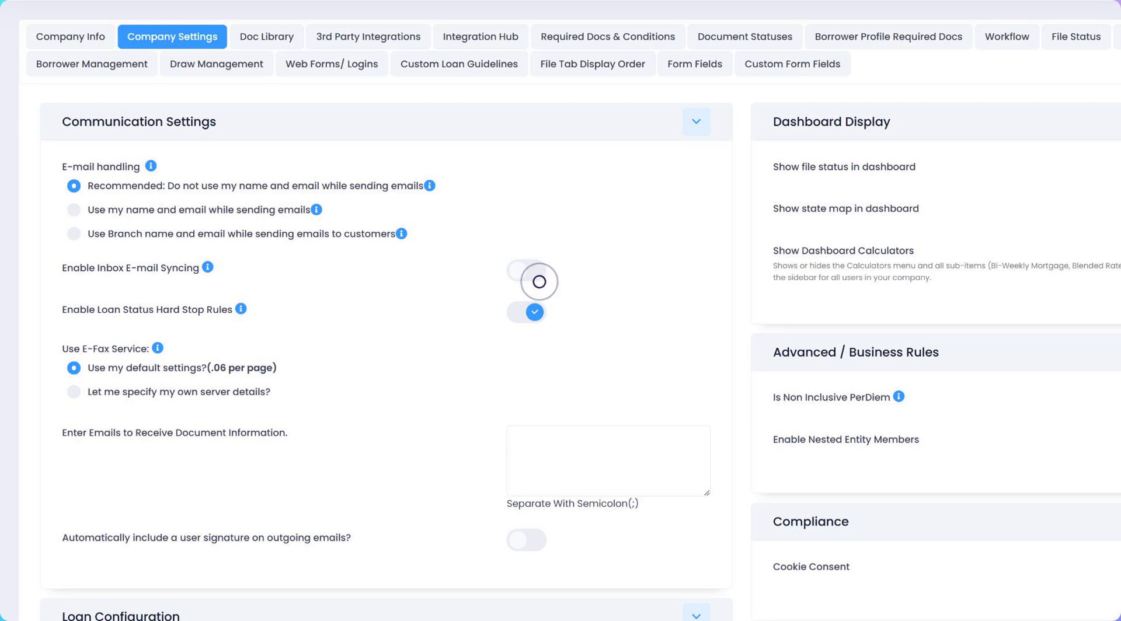
click(538, 279)
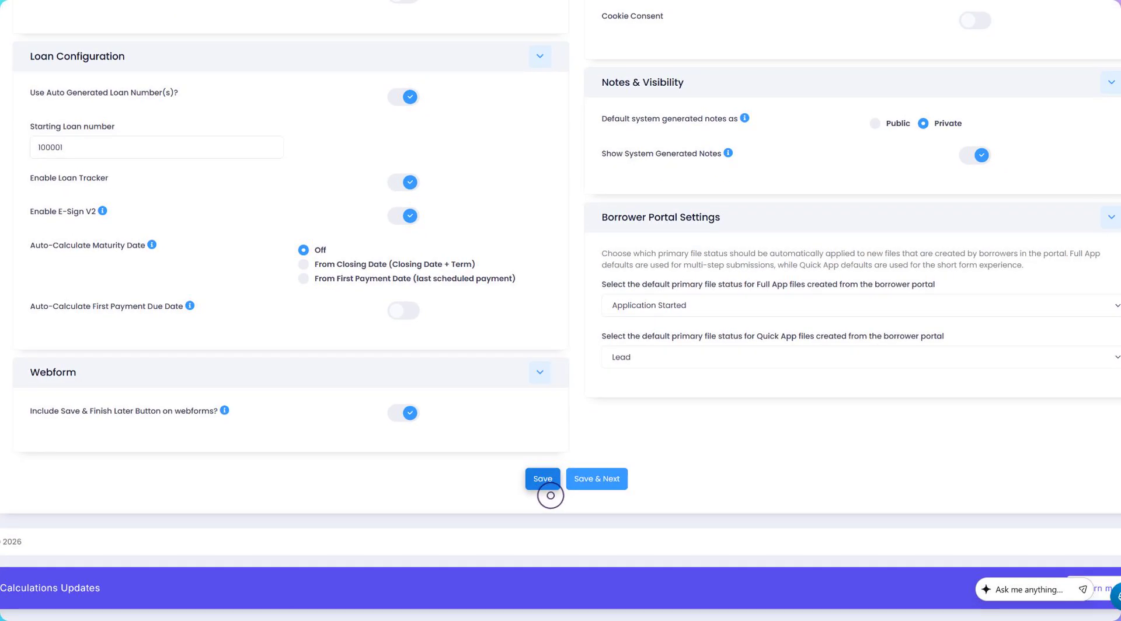
click(545, 483)
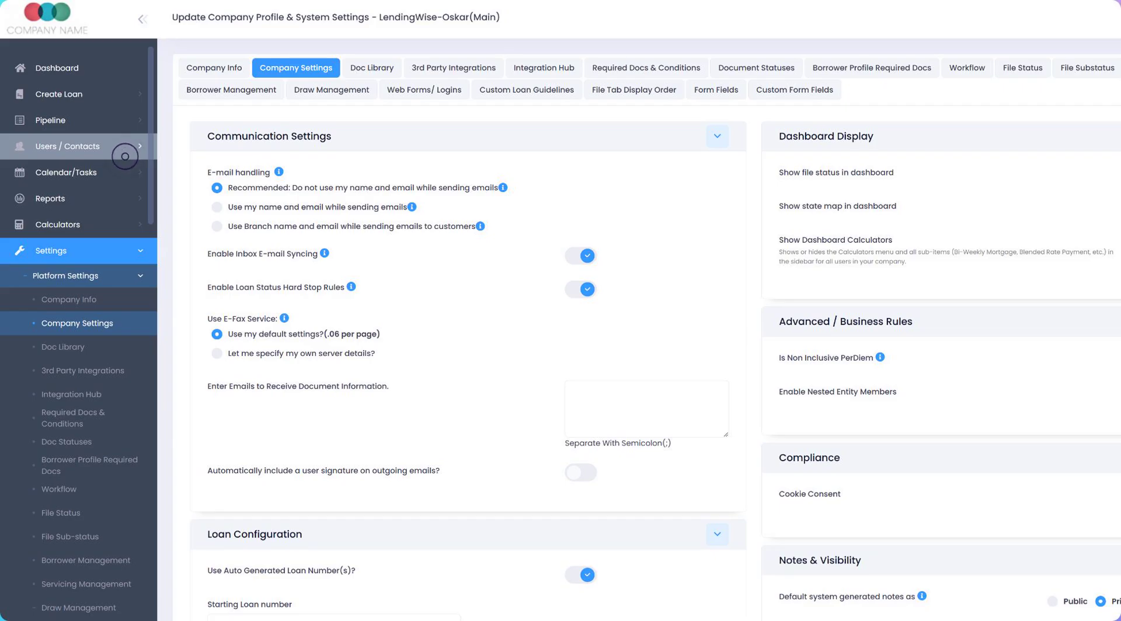
Step: Open the back office user record of the sixth employee in the list, who has the Manager role
click(125, 156)
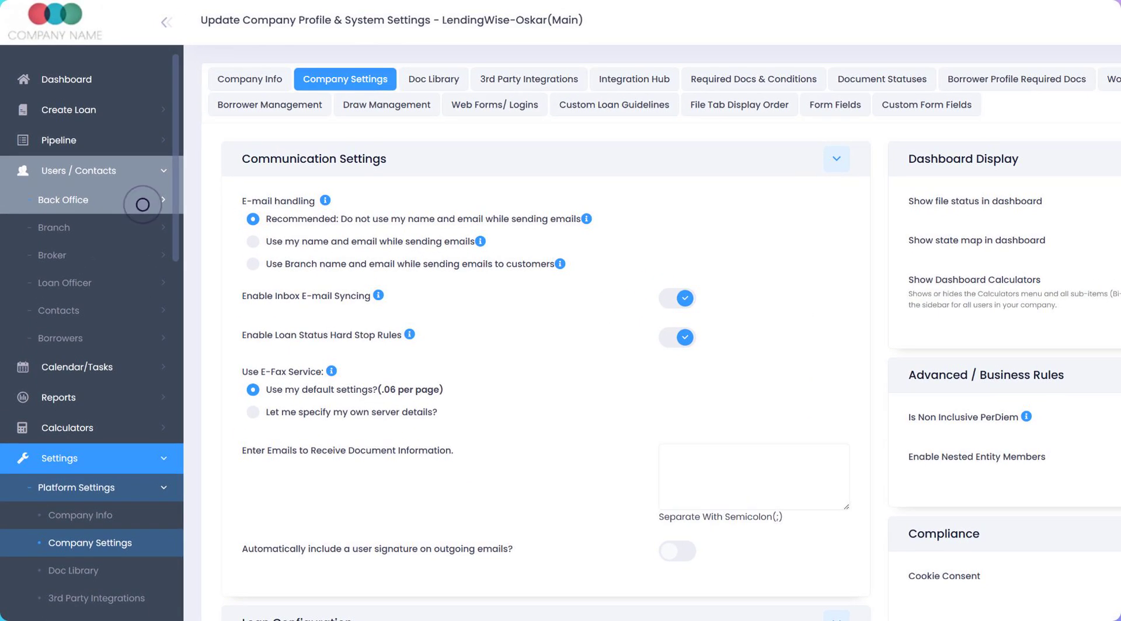
click(142, 204)
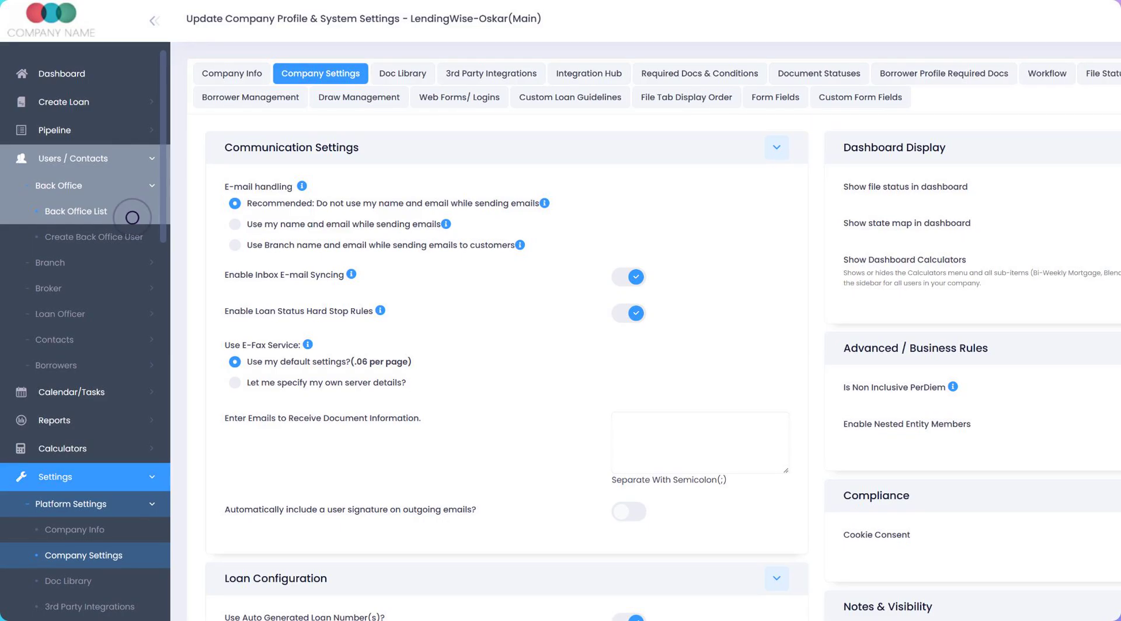
click(133, 217)
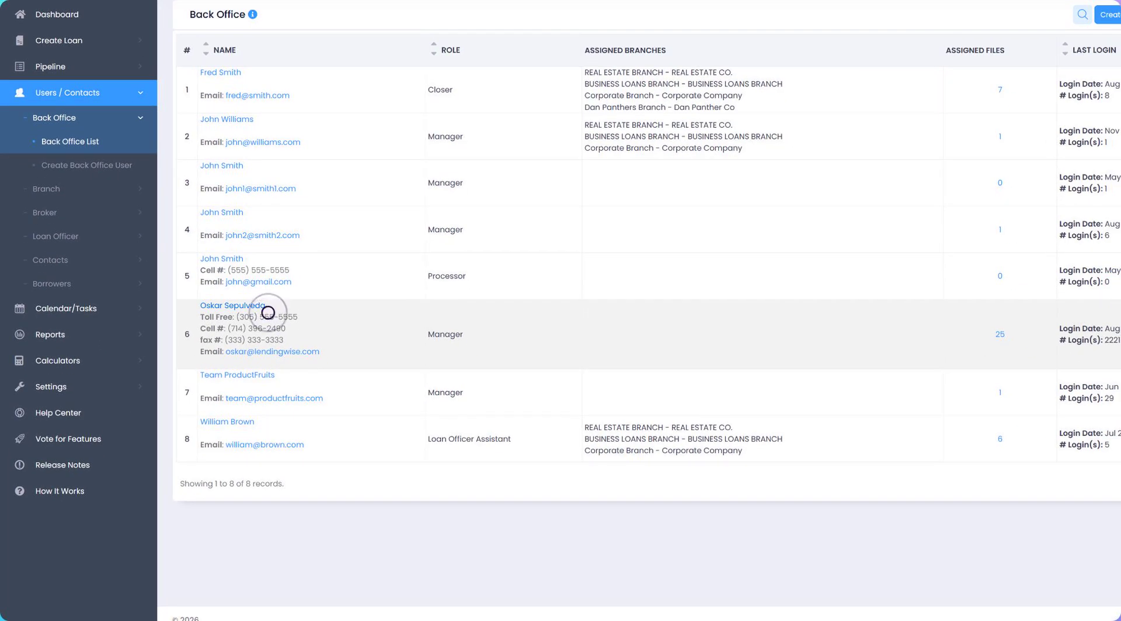
click(268, 313)
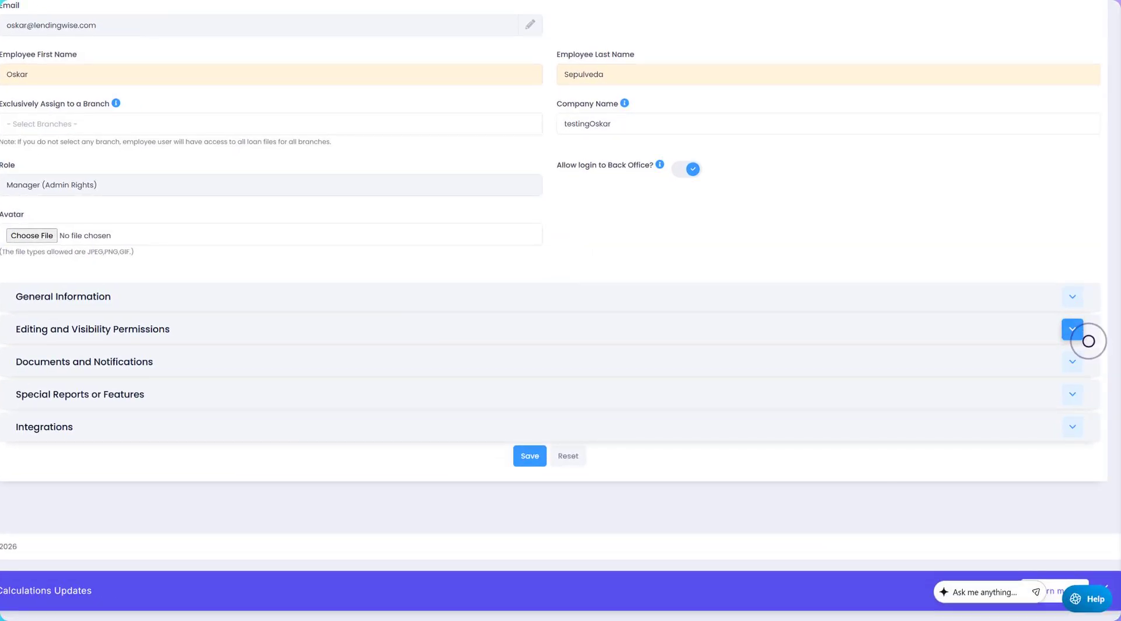
Step: Allow this employee to see the Email Inbox and delete emails under Editing and Visibility Permissions, and save the user
click(1074, 330)
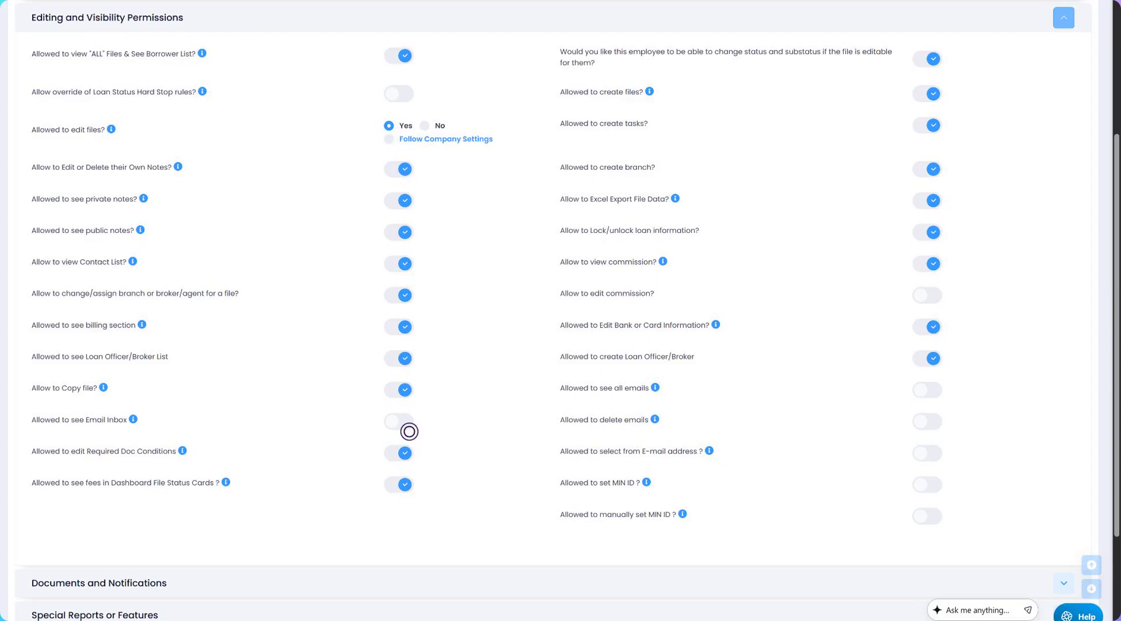
click(409, 430)
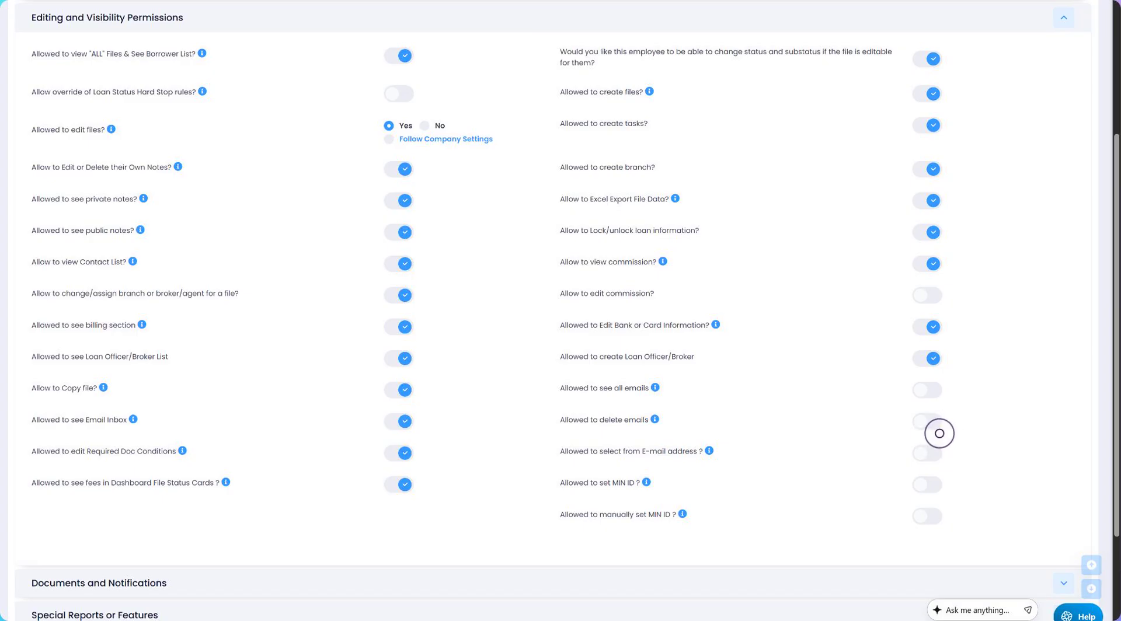
click(937, 429)
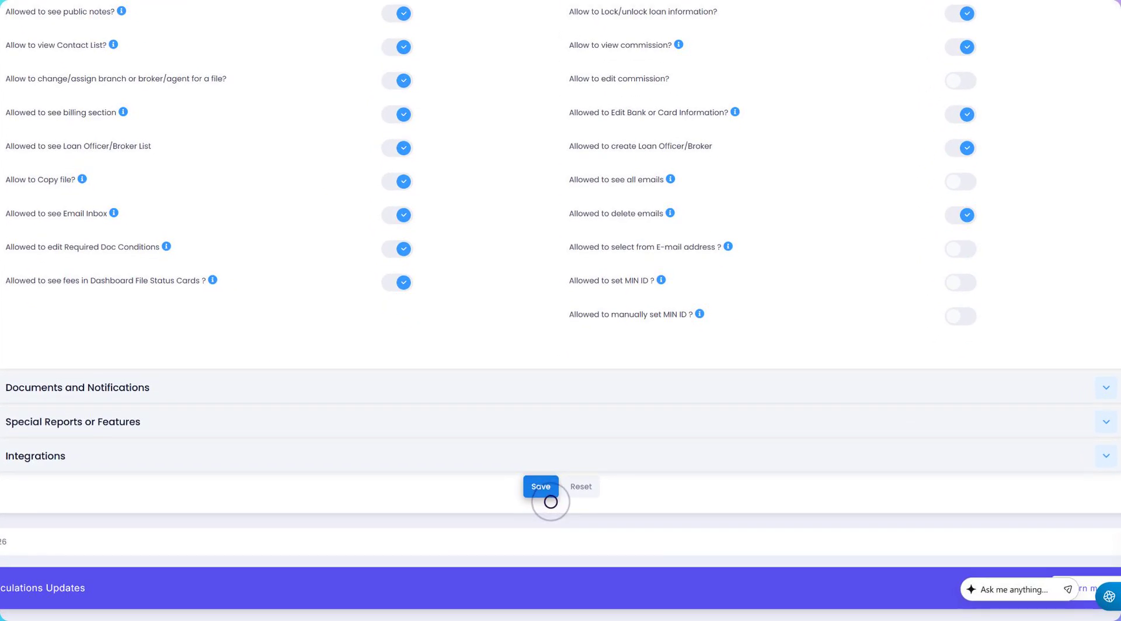
click(549, 495)
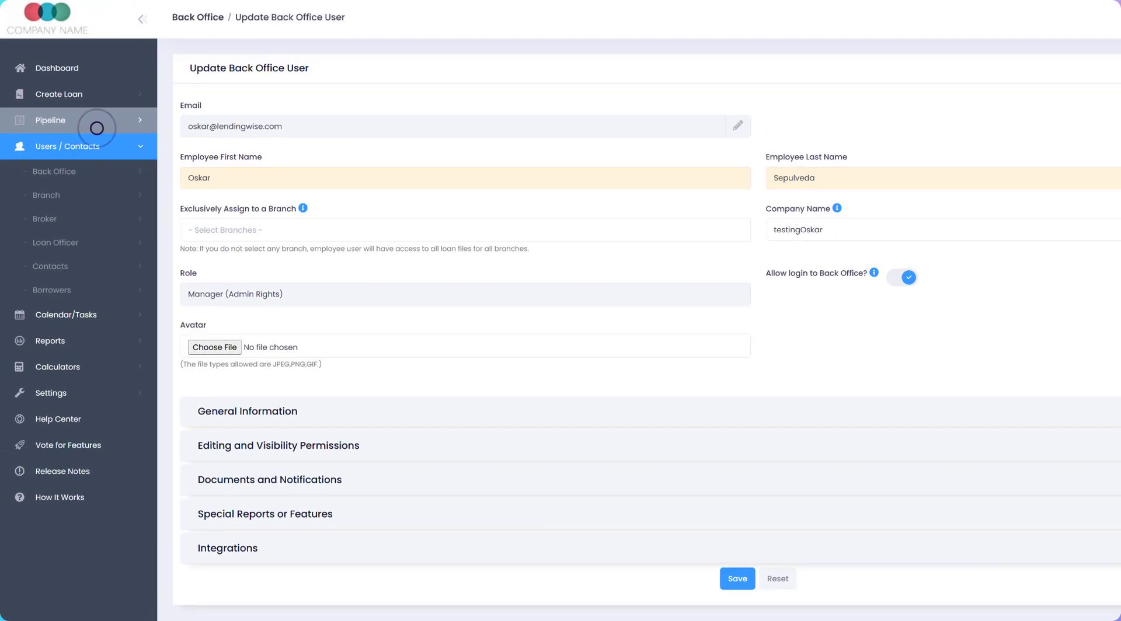
Step: Open the first Fix and Flip loan file listed in the main client file pipeline
click(97, 128)
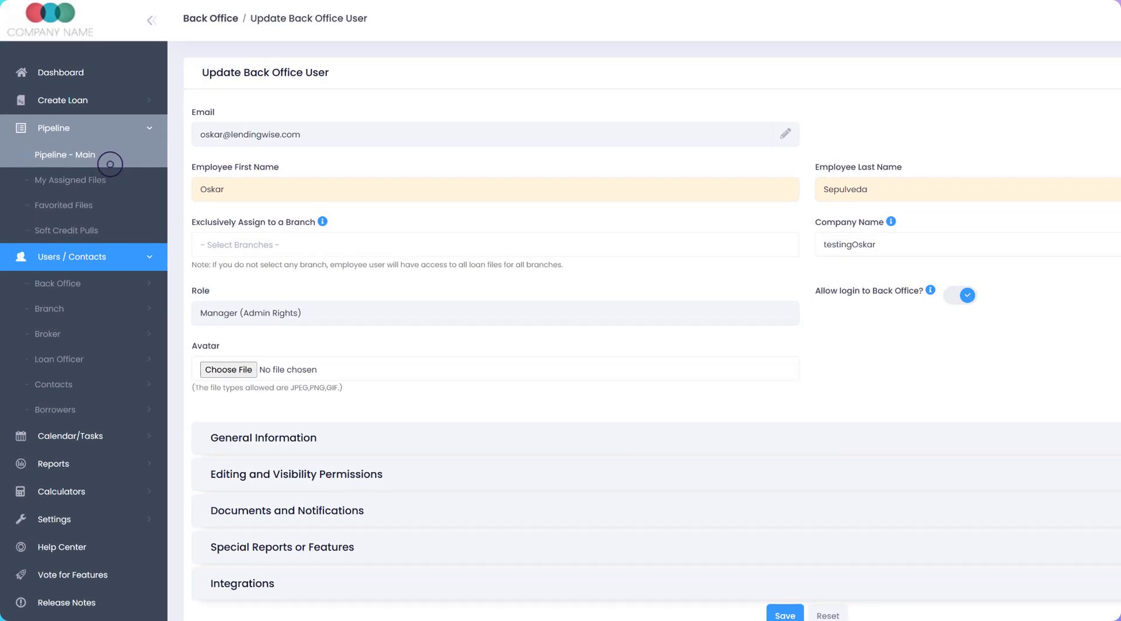
click(110, 164)
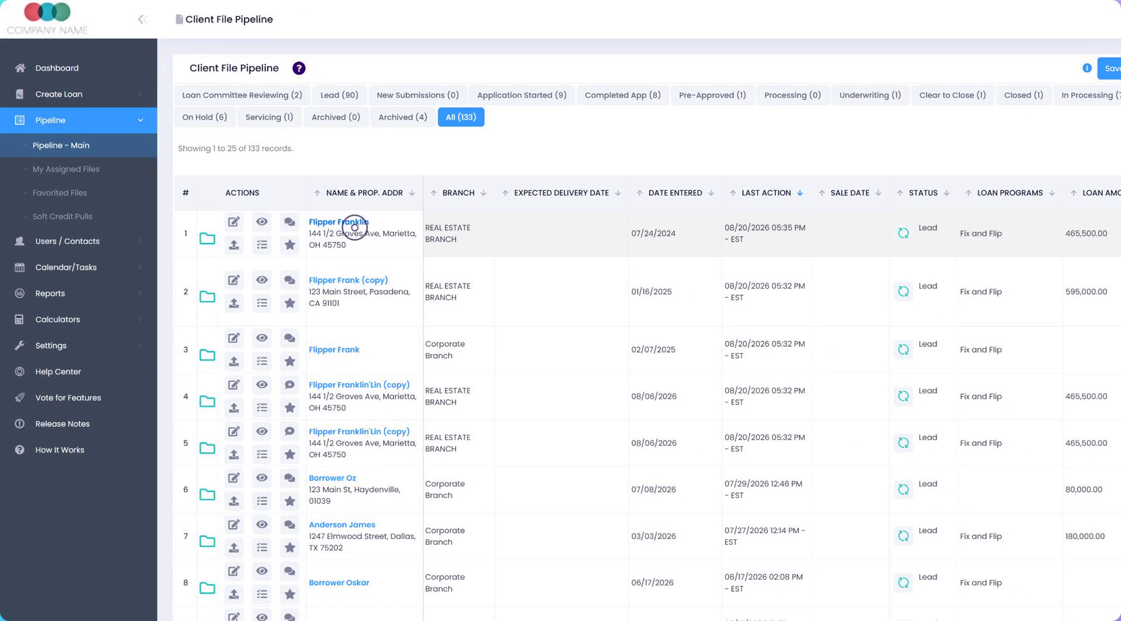
click(355, 228)
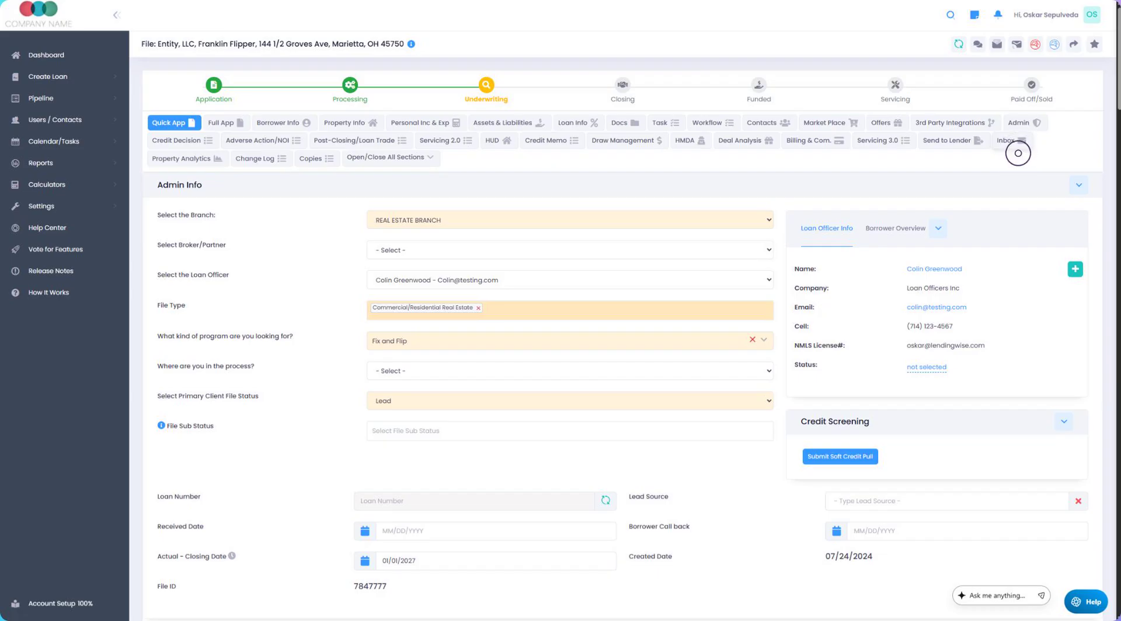
Step: Go to the loan file's inbox and copy its unique forwarding e-mail address
click(1017, 151)
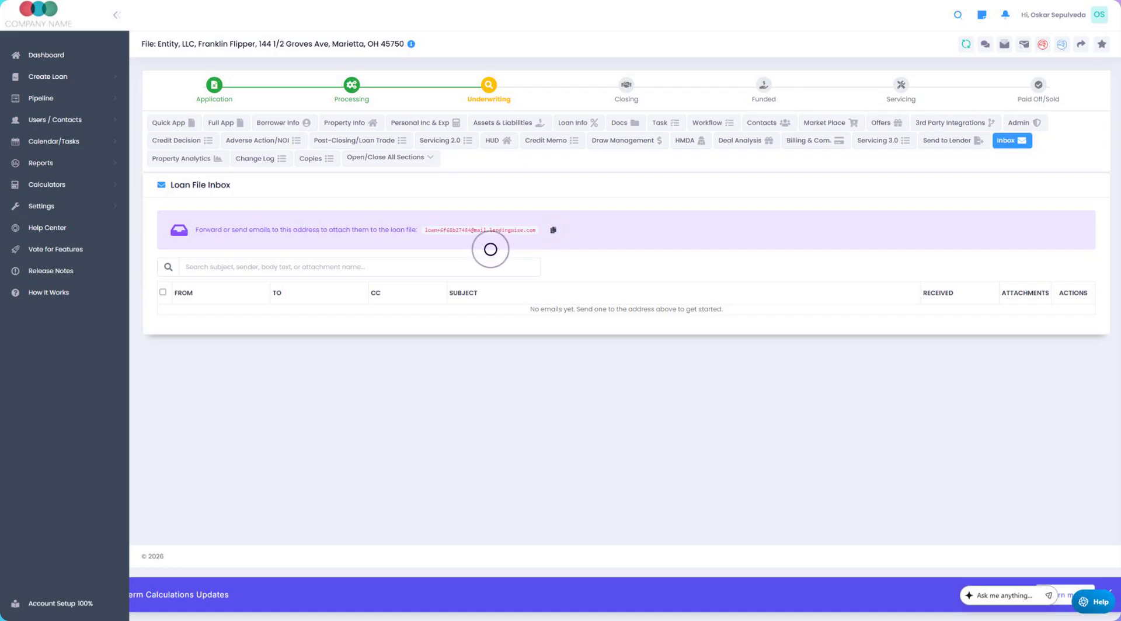
click(553, 230)
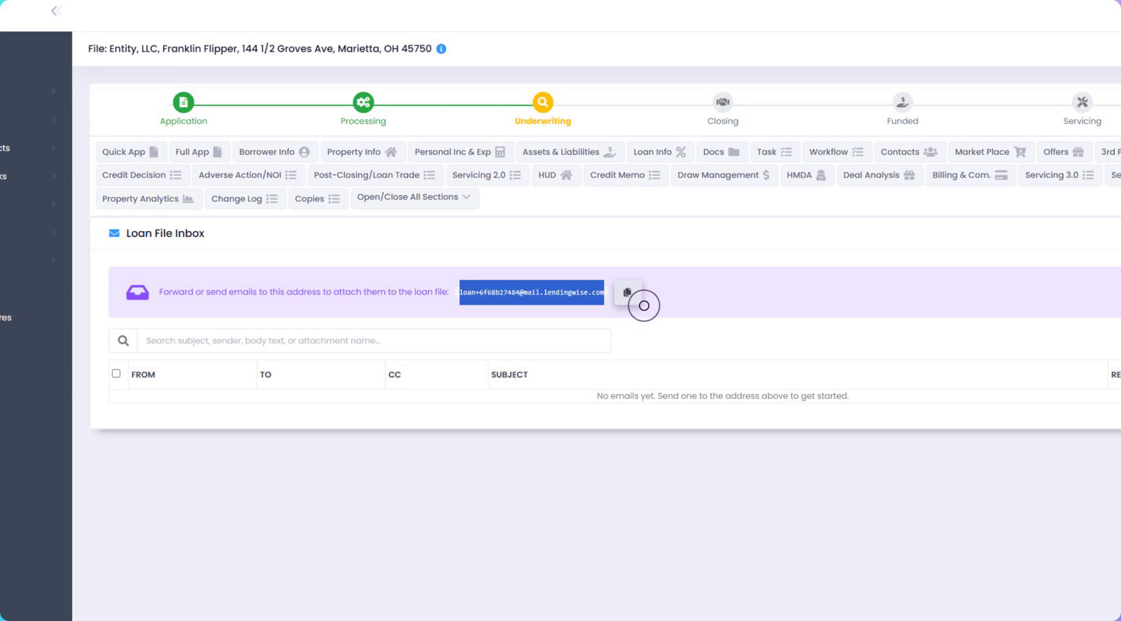
click(644, 305)
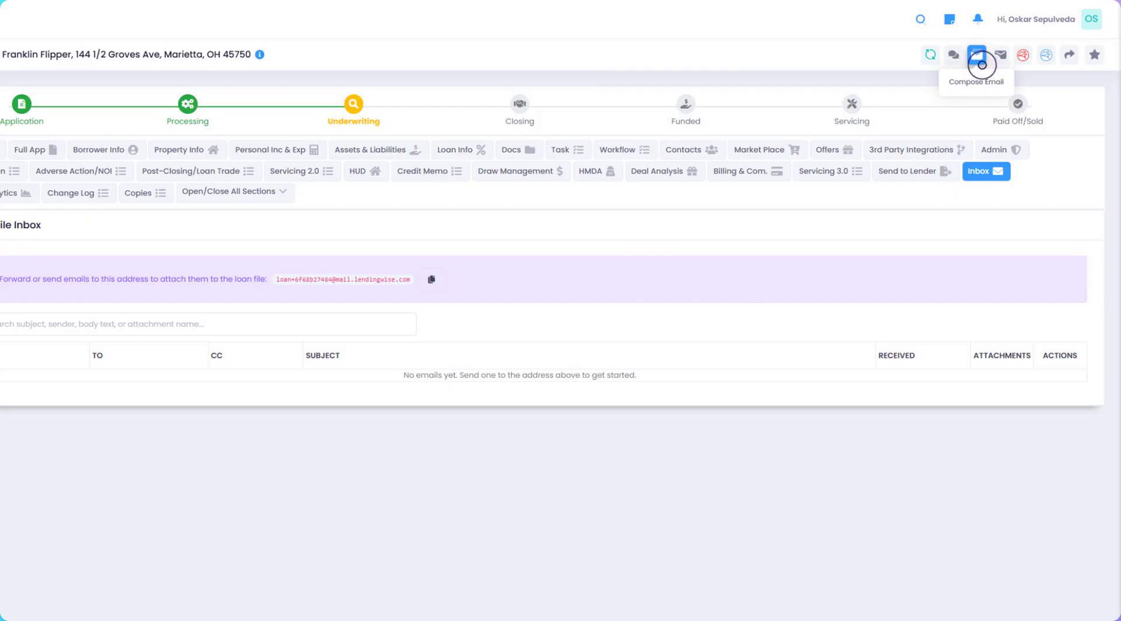
Step: Compose an email from the loan file to the borrower and highlight the note about CC'ing the unique loan address
click(976, 54)
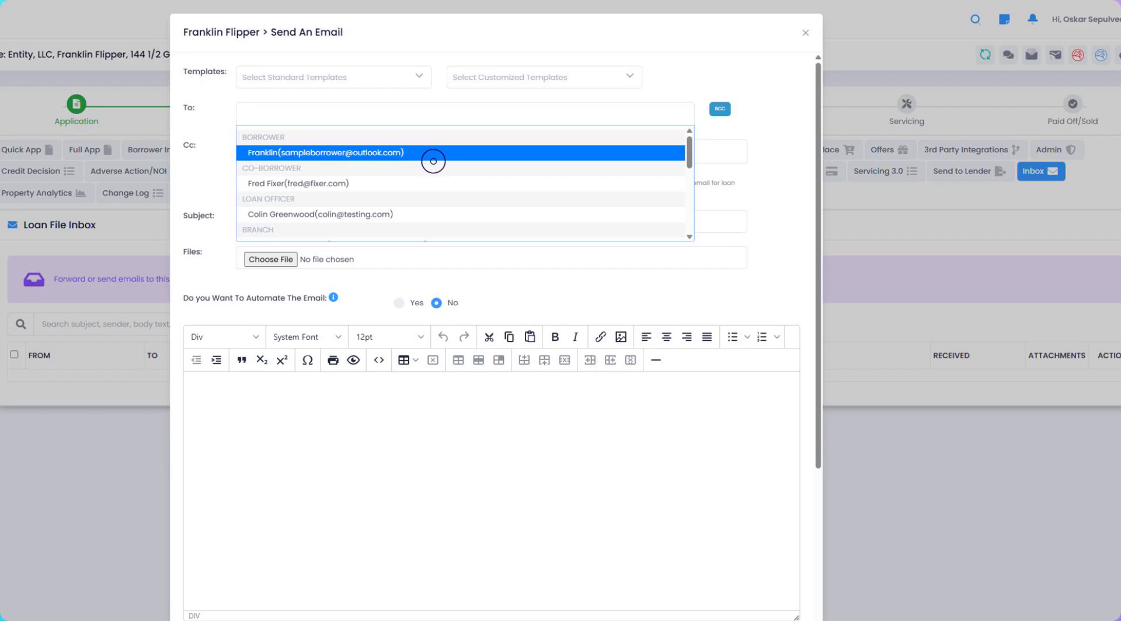
click(433, 152)
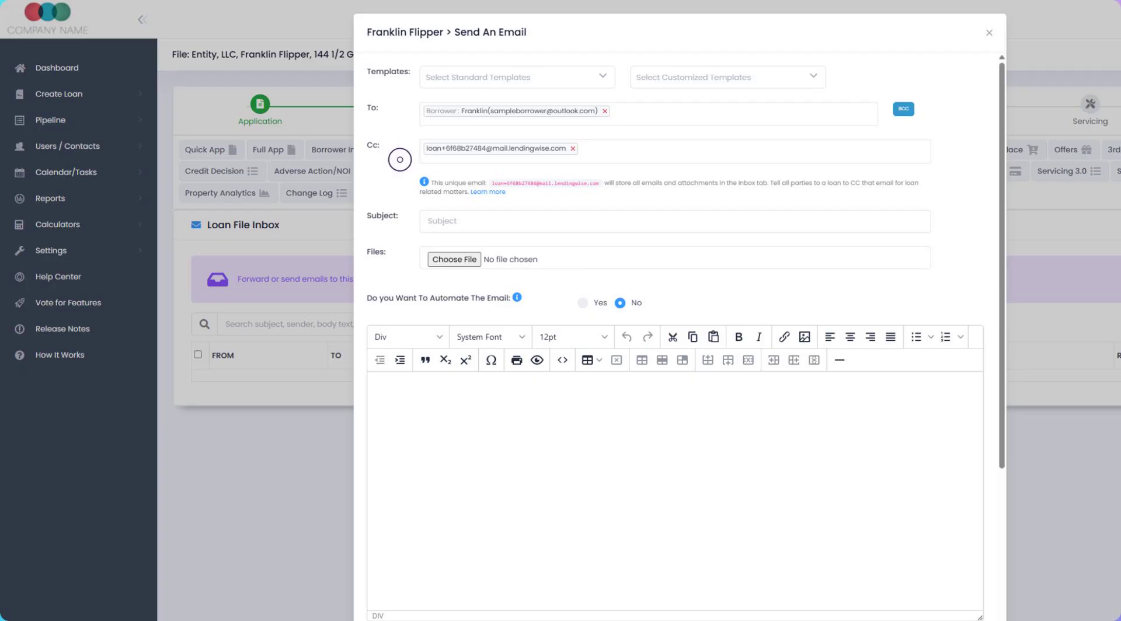
drag(768, 183, 519, 201)
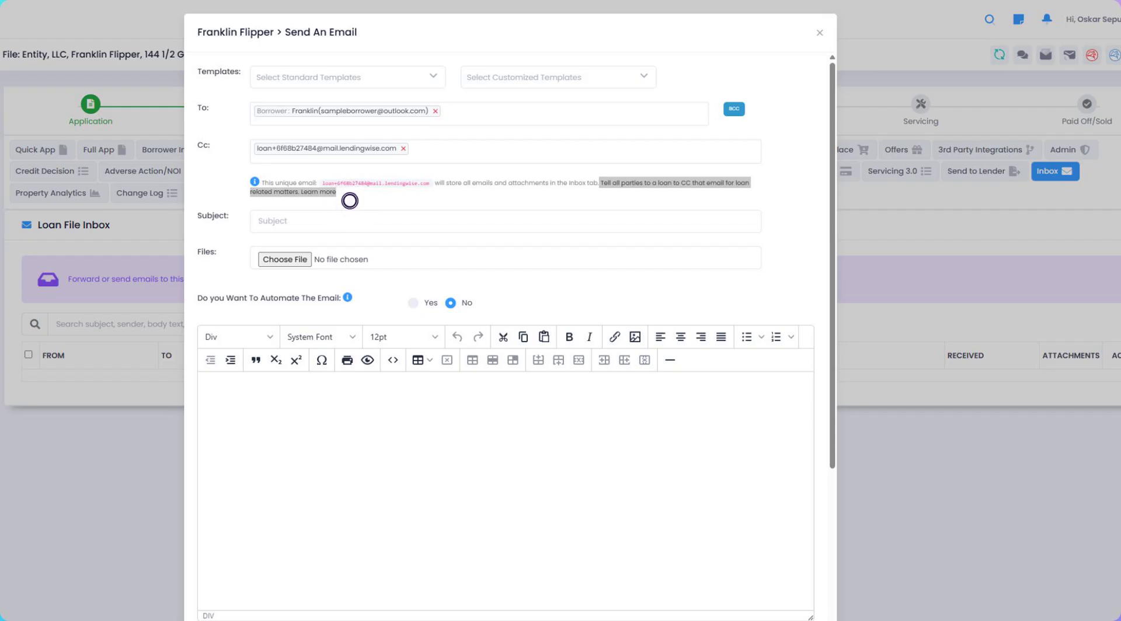
Step: Enter a greeting with the borrower's first name as the subject, write a short message asking "How are you?", and send the email
click(336, 222)
text(Hello Franklin)
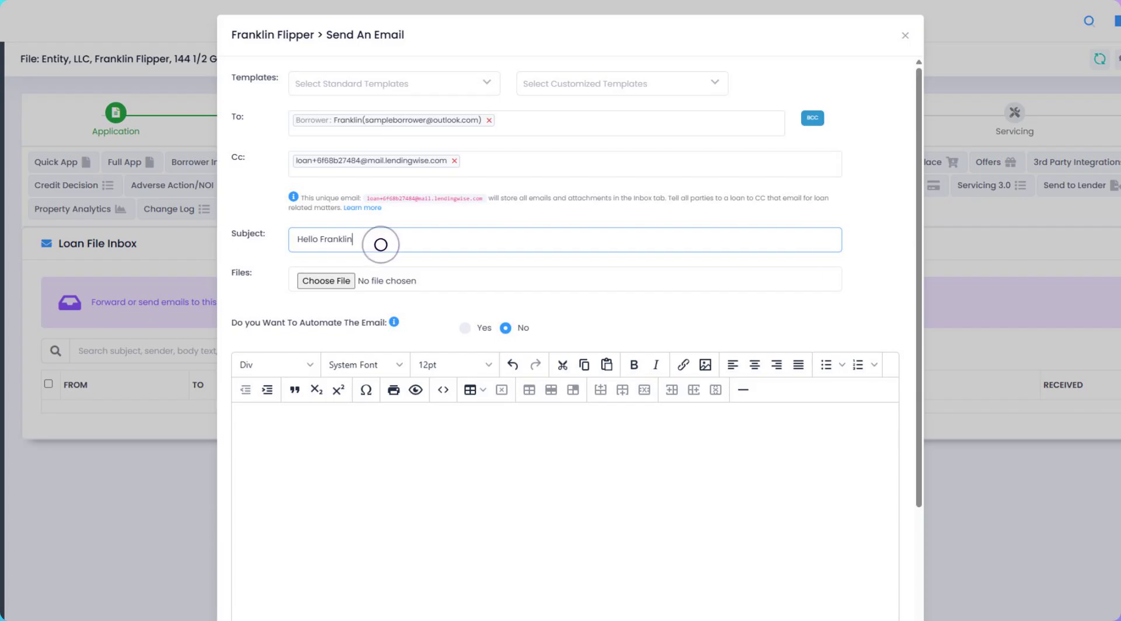
click(296, 456)
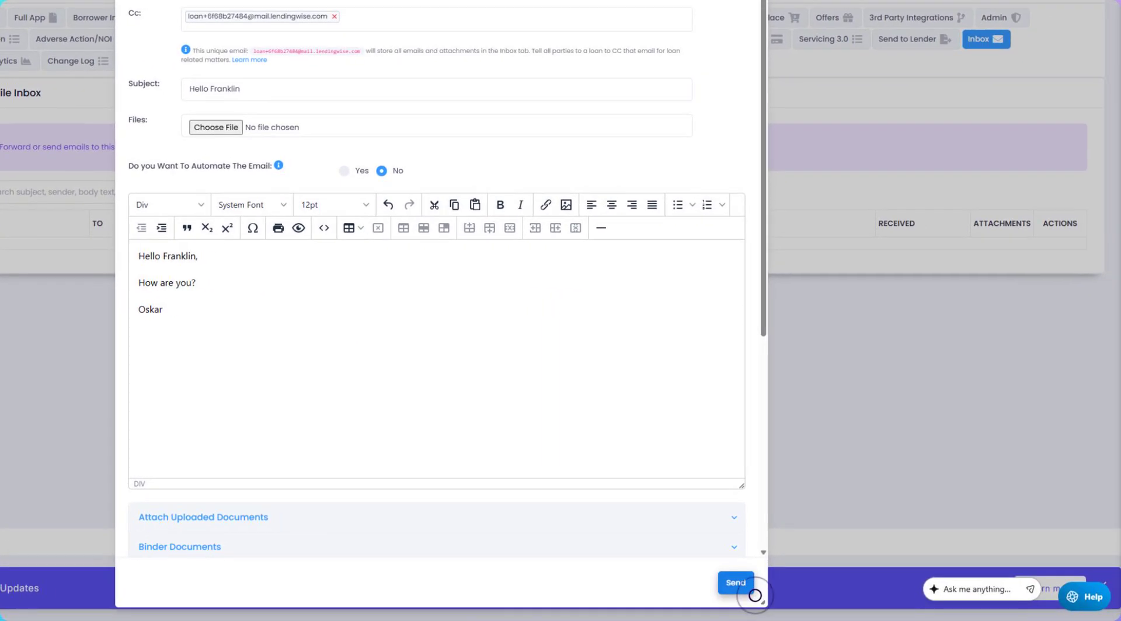
click(752, 592)
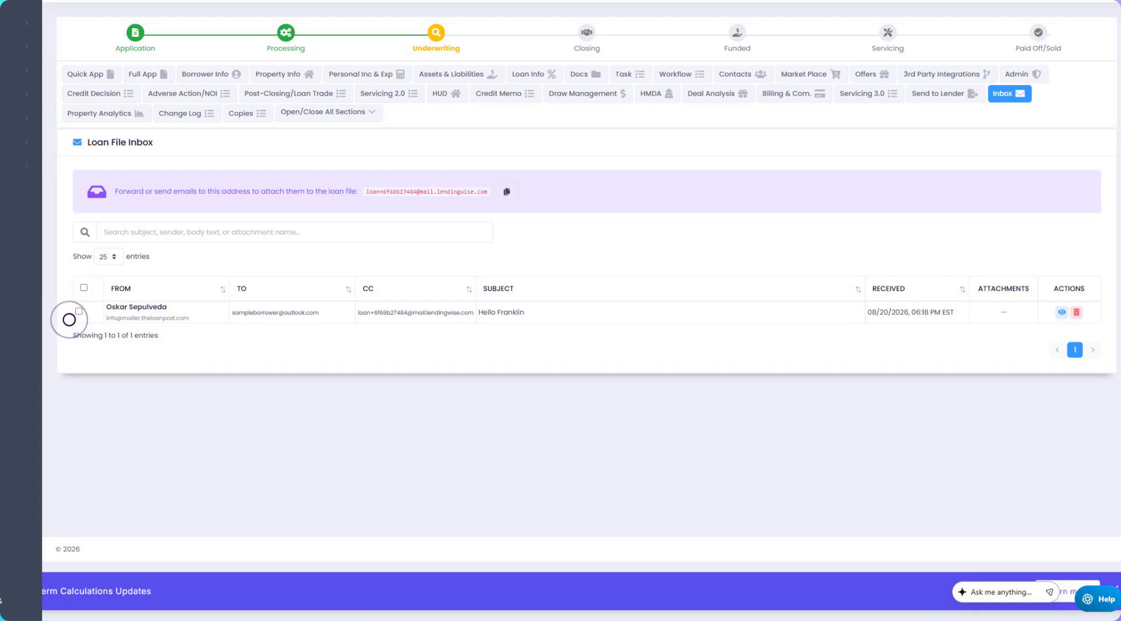
Step: View the sent email's content in the Loan File Inbox
click(69, 319)
click(69, 320)
click(69, 320)
click(69, 319)
click(1062, 313)
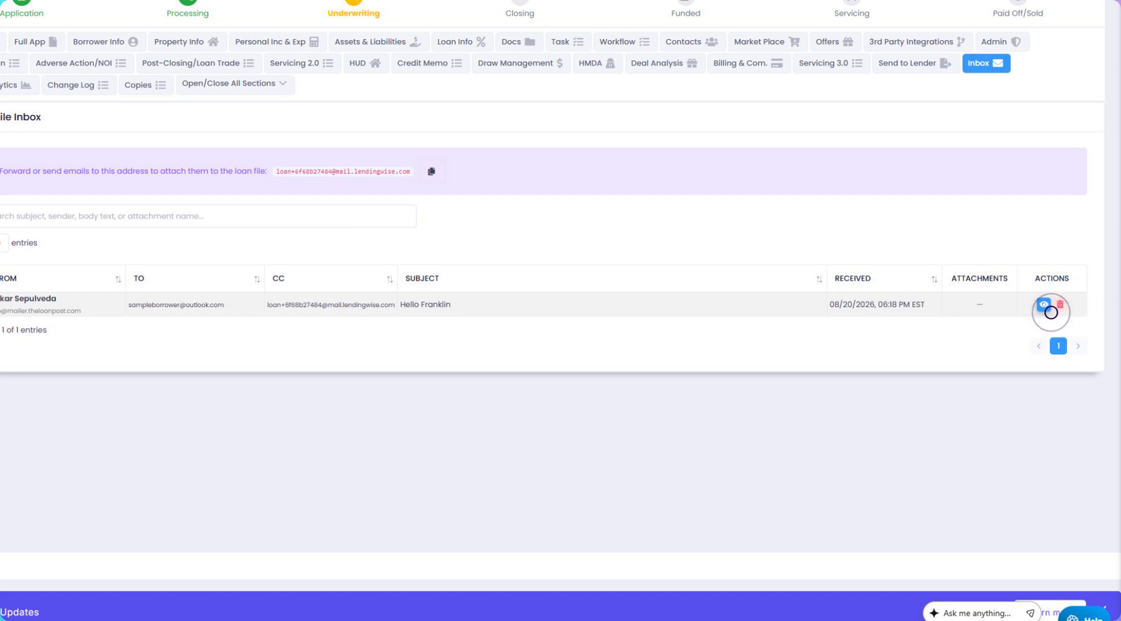
click(1051, 312)
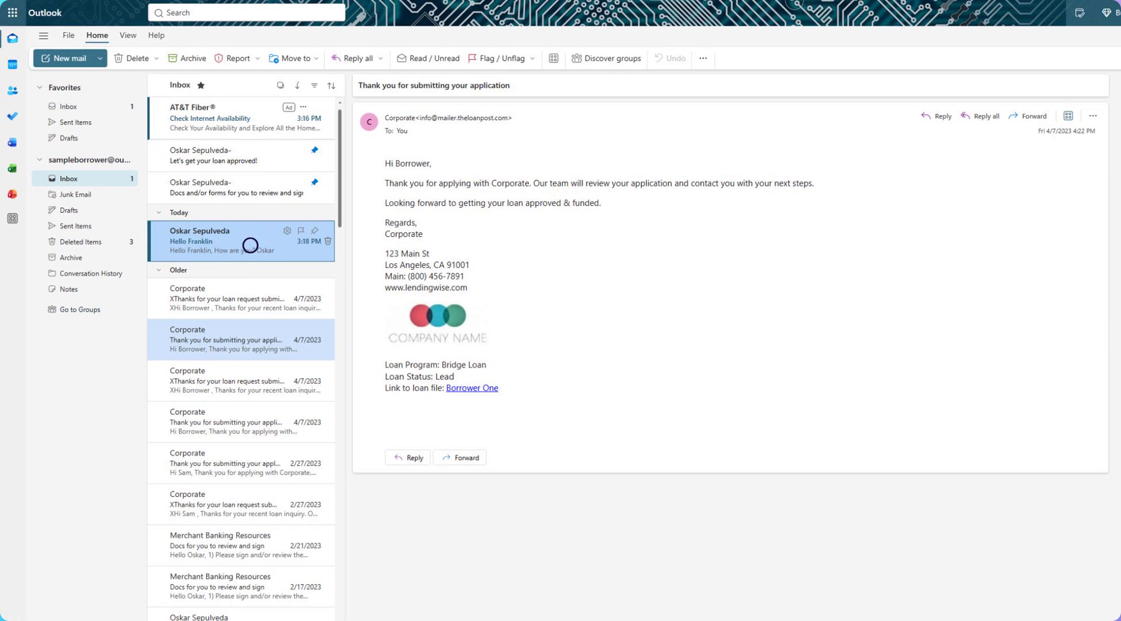
Step: In the borrower's Outlook mailbox, reply to all on the greeting email with "Attached are the docs." and attach Sample Document.pdf and Sample Document.png
click(250, 245)
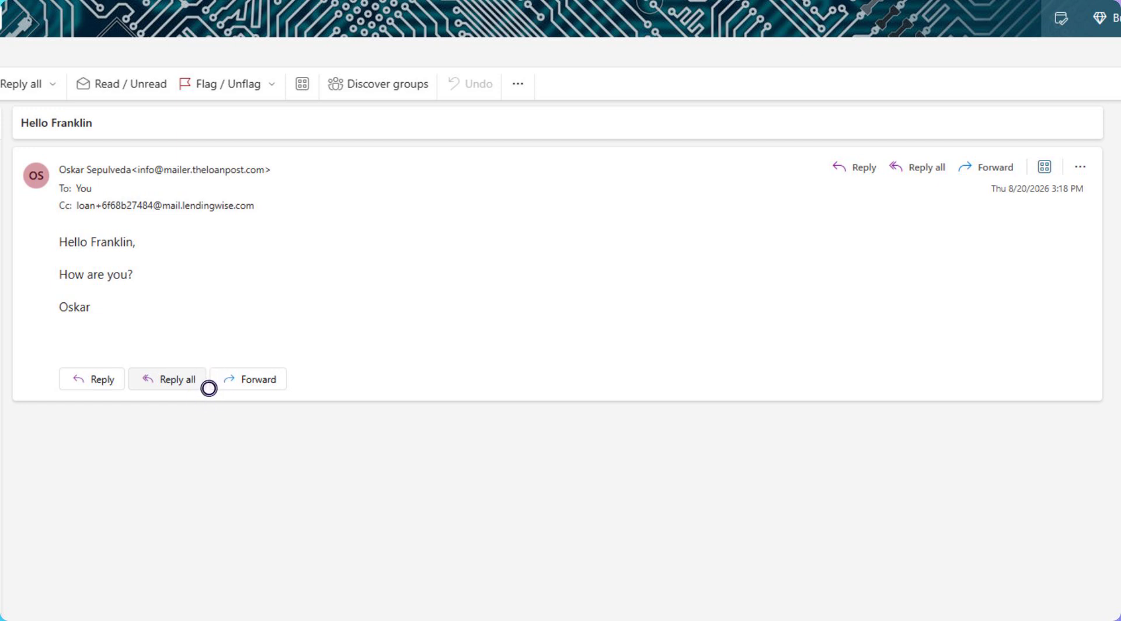
click(208, 388)
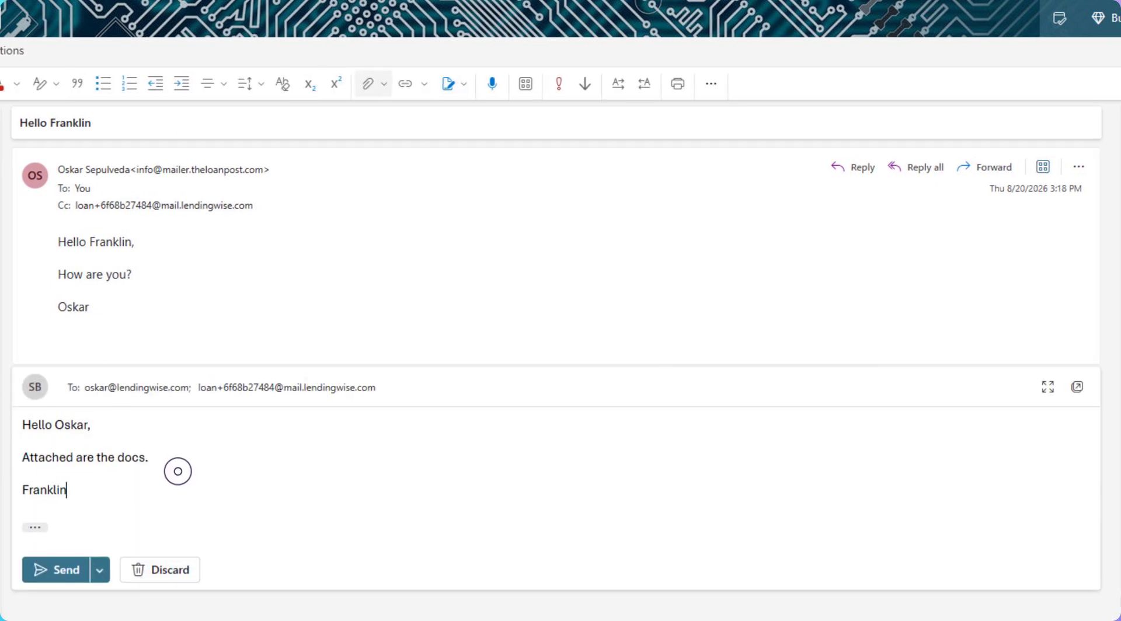
click(370, 83)
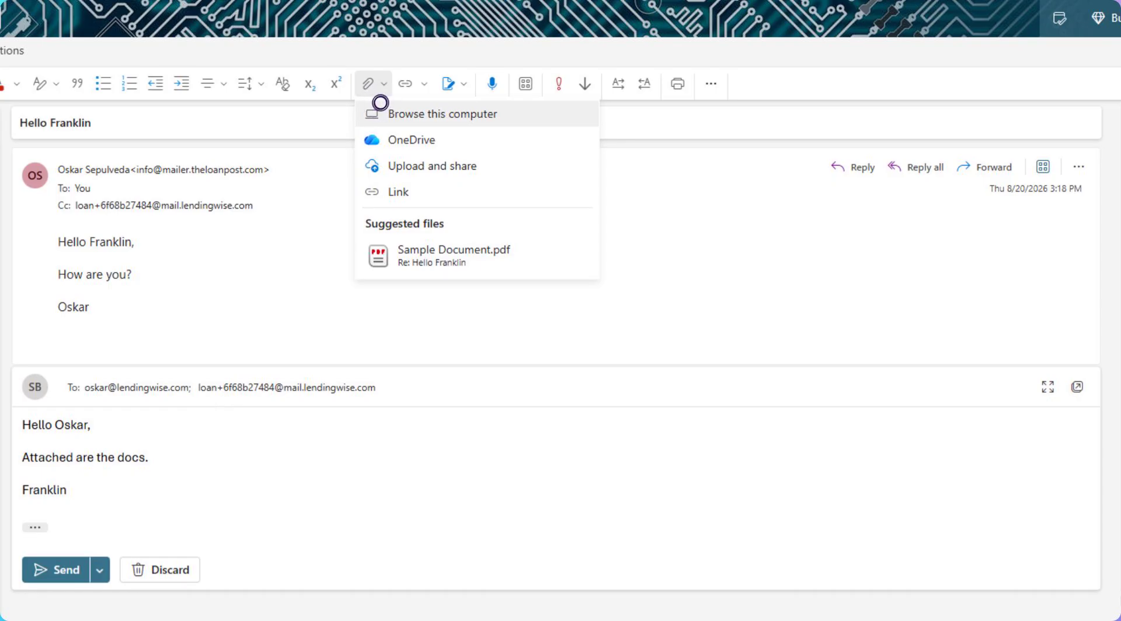
click(380, 104)
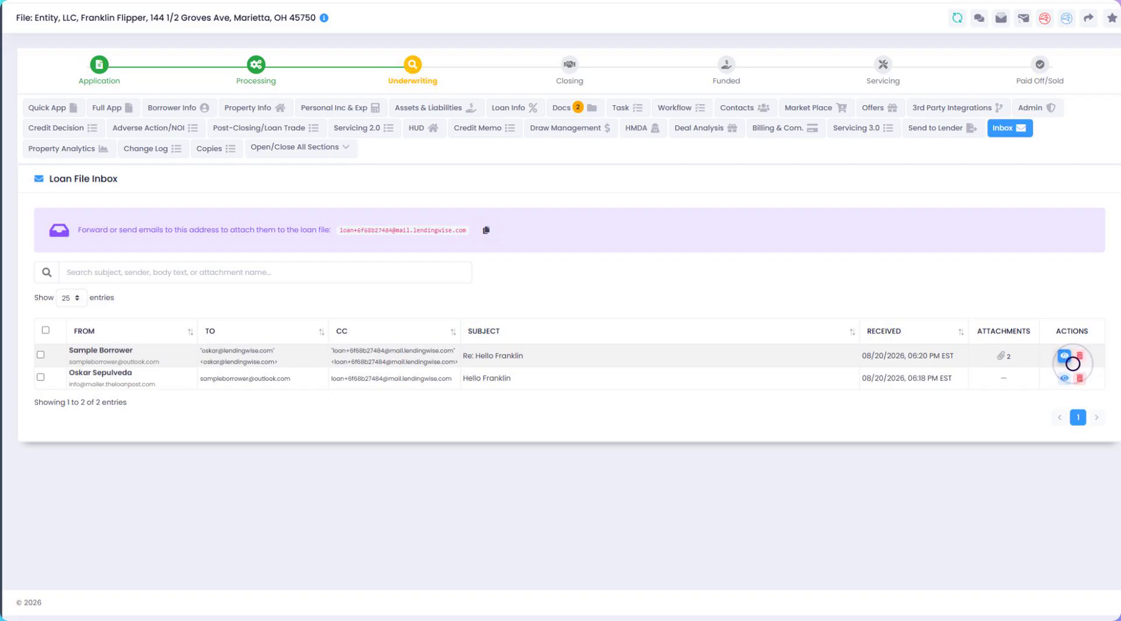
Step: Switch back to LendingWise and view the borrower's reply and its attachments in the Loan File Inbox
click(1063, 355)
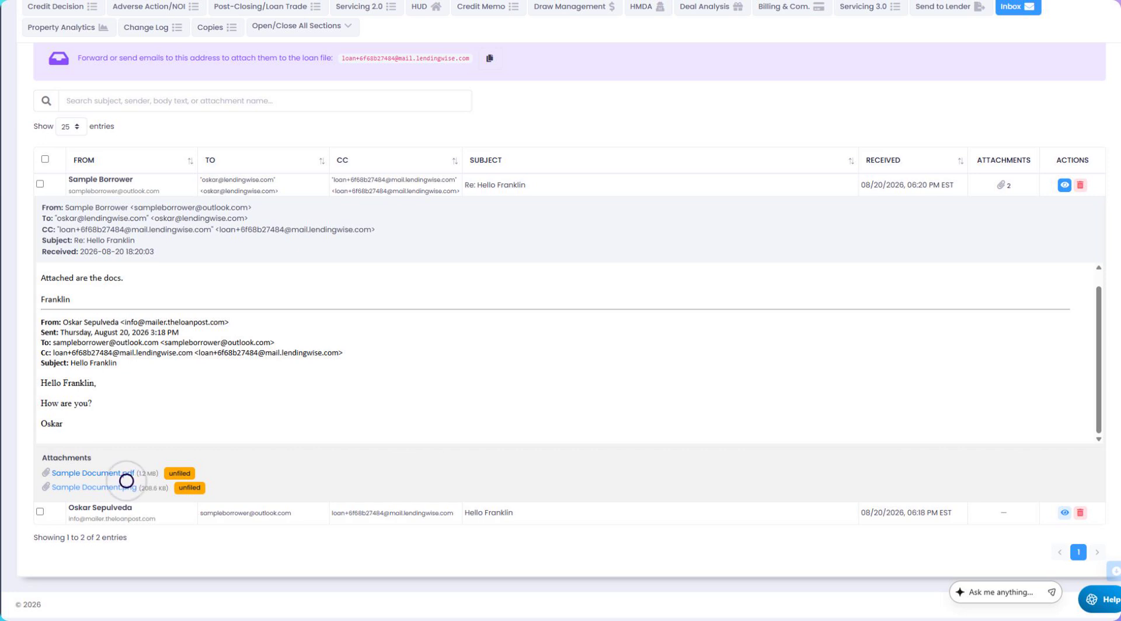
scroll(503, 110, up, 1)
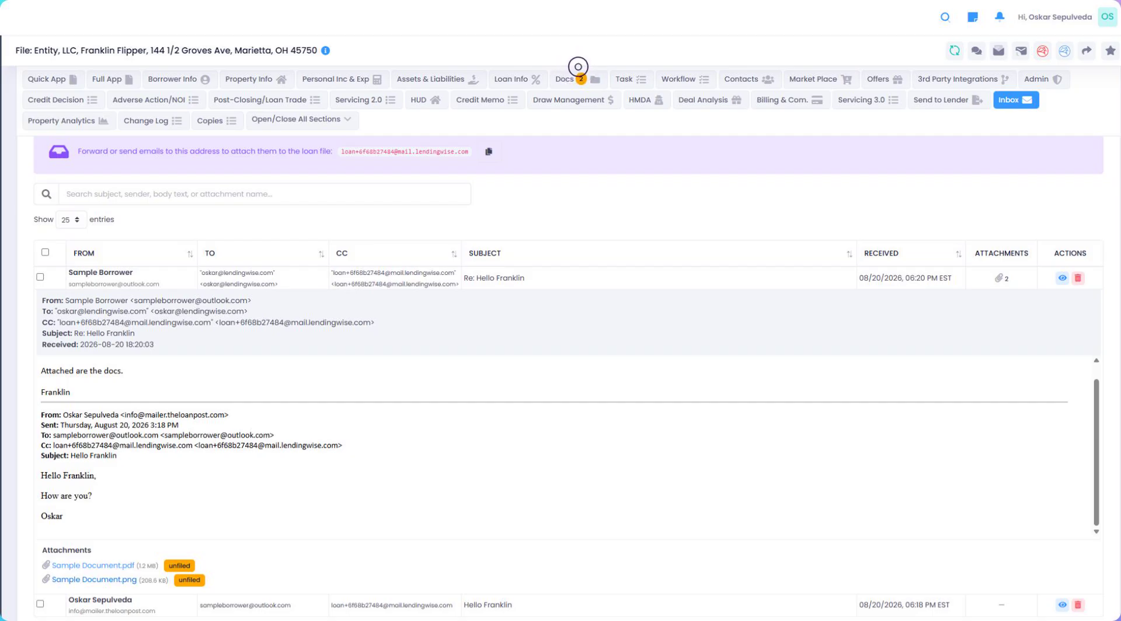
Step: Open the loan file's Docs section and collapse the Required Docs & Conditions card
click(578, 68)
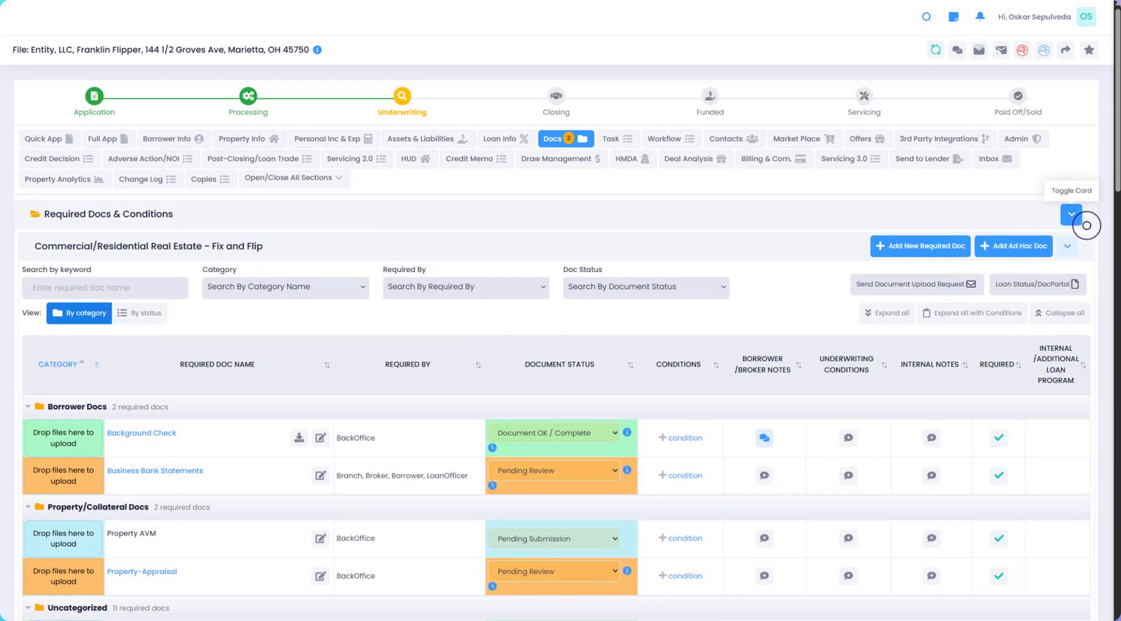
click(1079, 220)
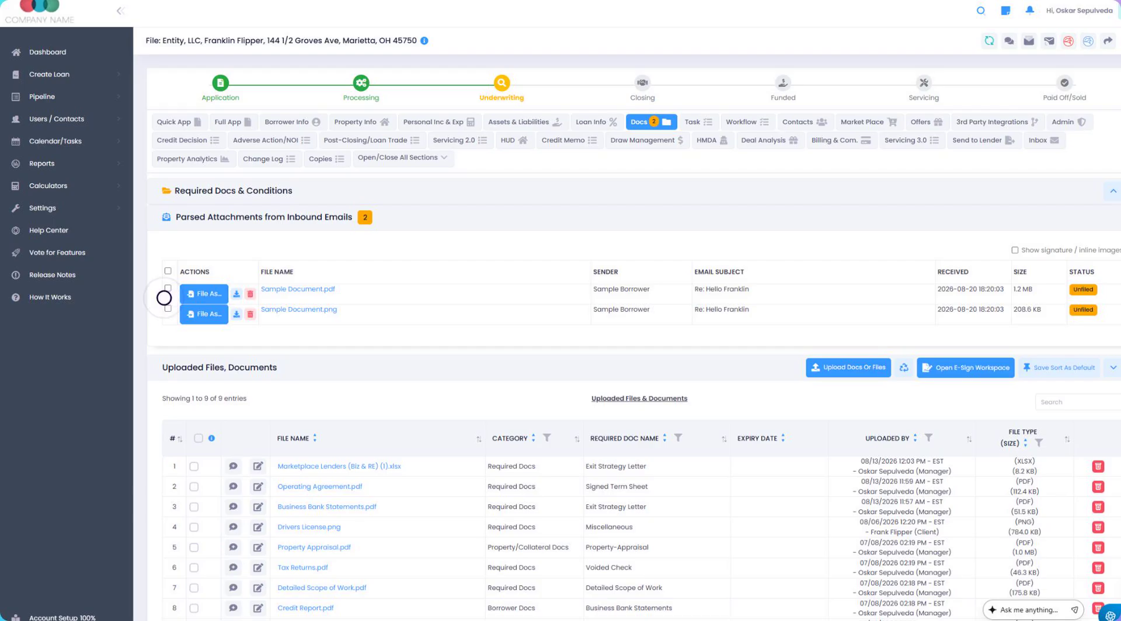
Step: File the email attachment Sample Document.pdf under the Required Docs group with the document type Miscellaneous
click(220, 301)
click(580, 102)
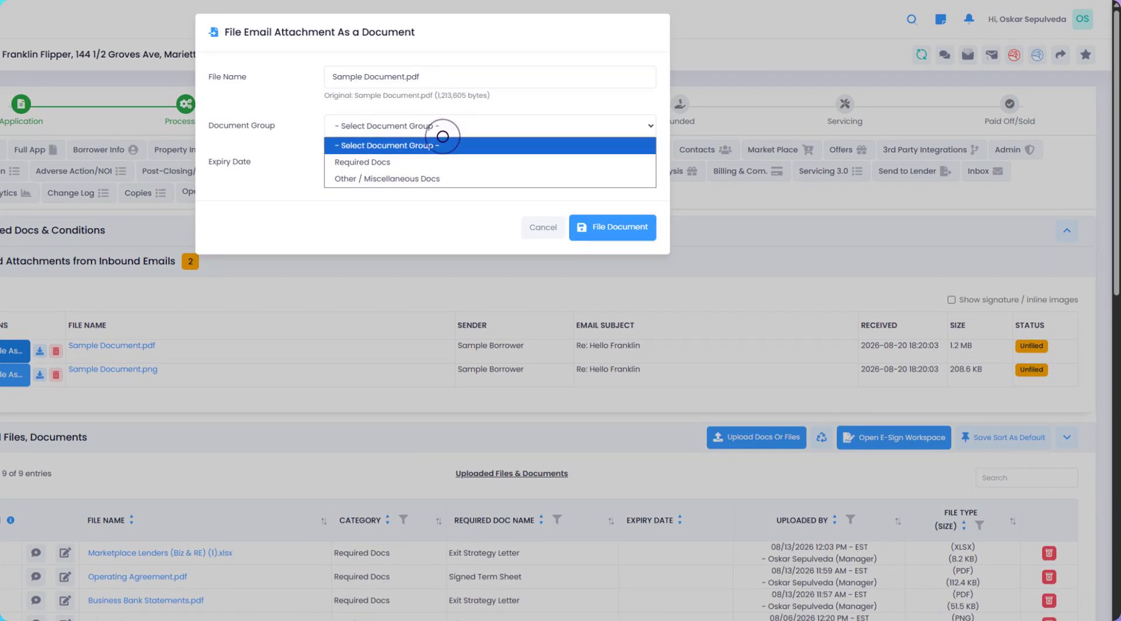
click(432, 161)
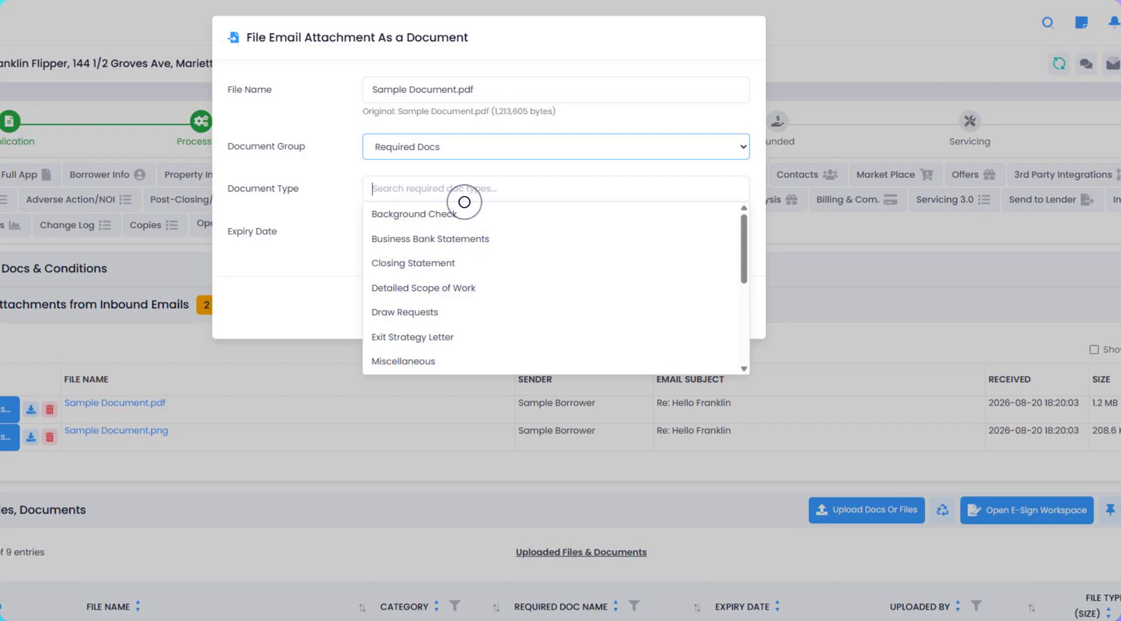
scroll(510, 305, down, 2)
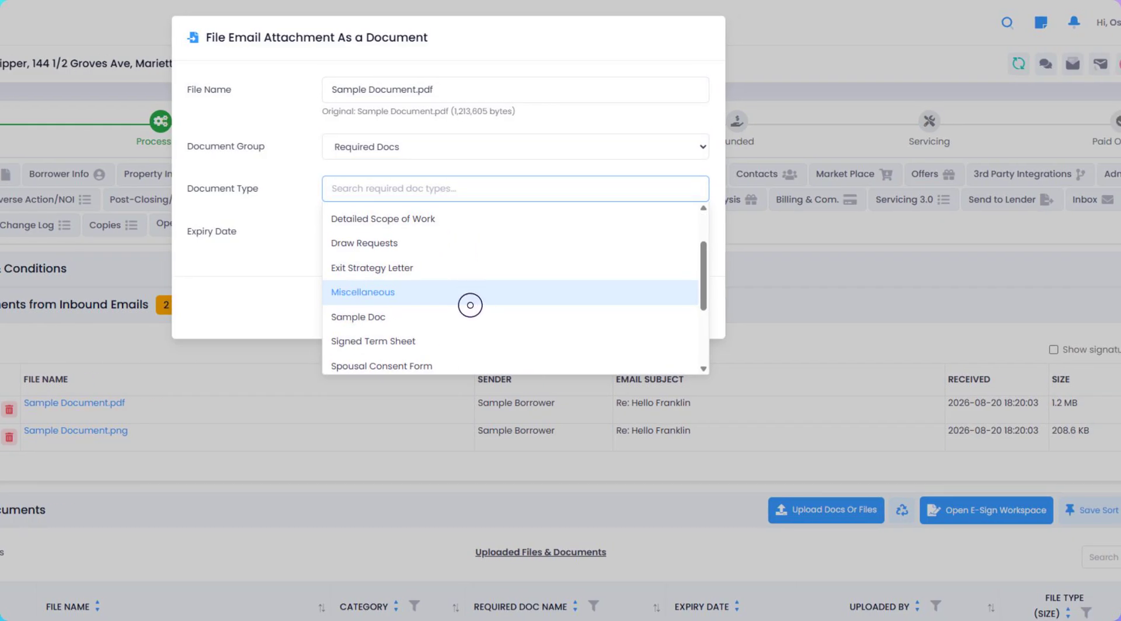
click(470, 303)
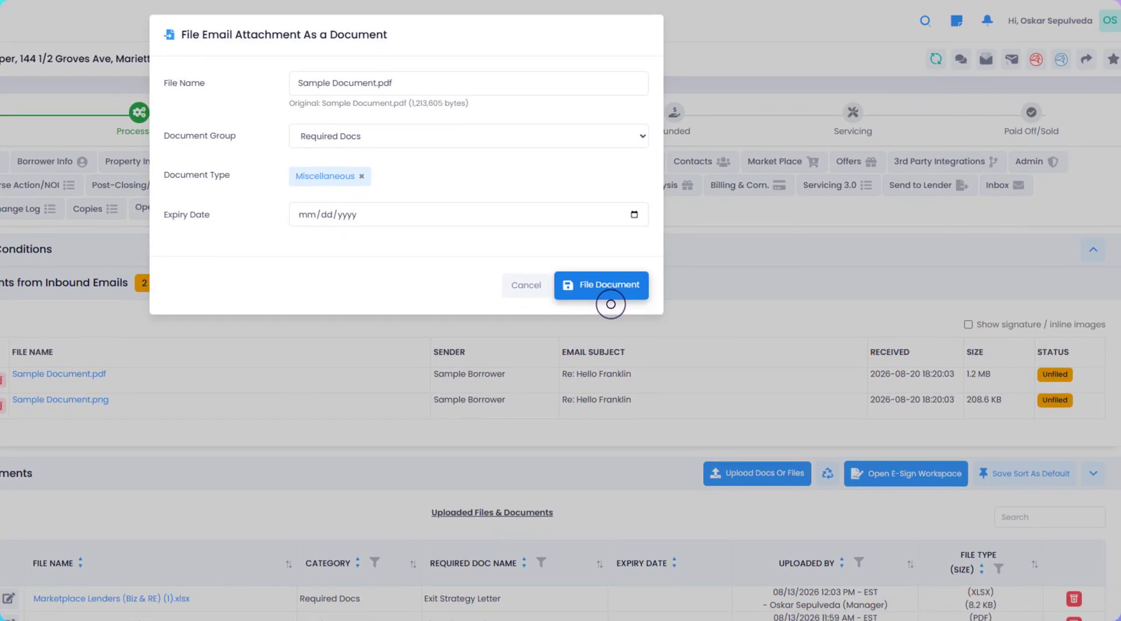
click(610, 304)
click(610, 304)
click(610, 304)
click(610, 304)
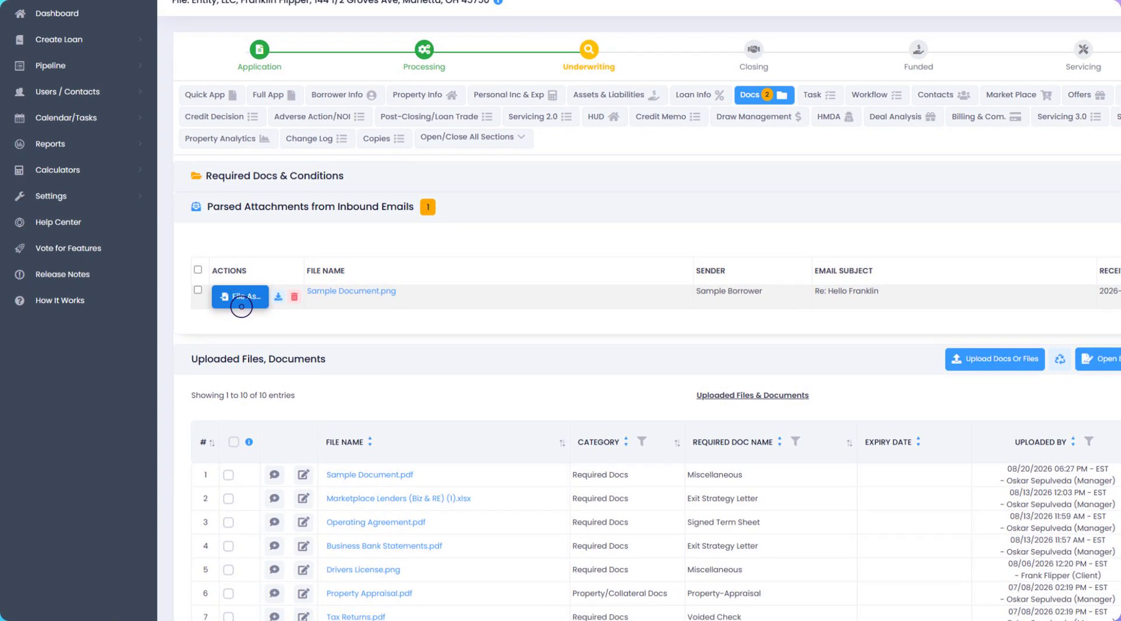
Step: File the email attachment Sample Document.png under the Required Docs group with the document type Sample Doc
click(241, 307)
click(436, 84)
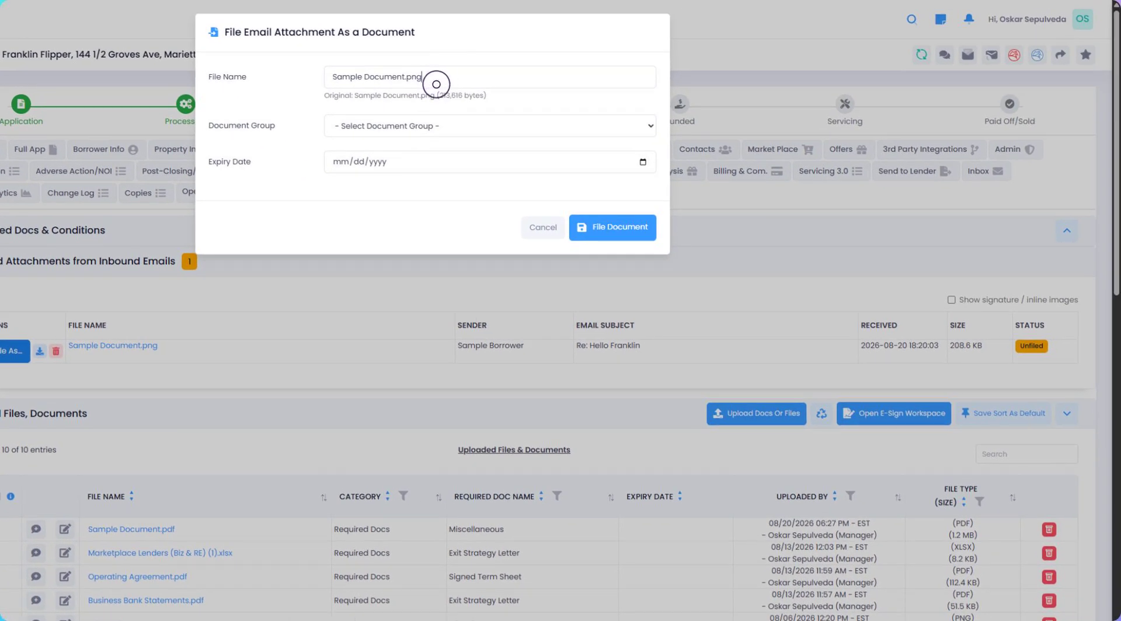
click(414, 124)
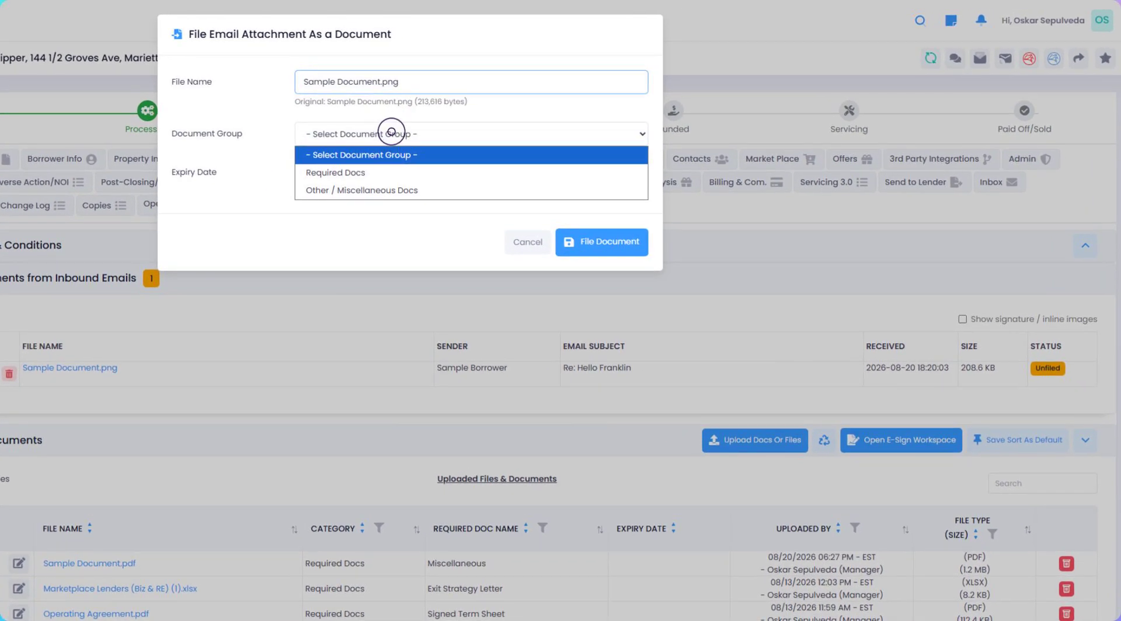
click(415, 174)
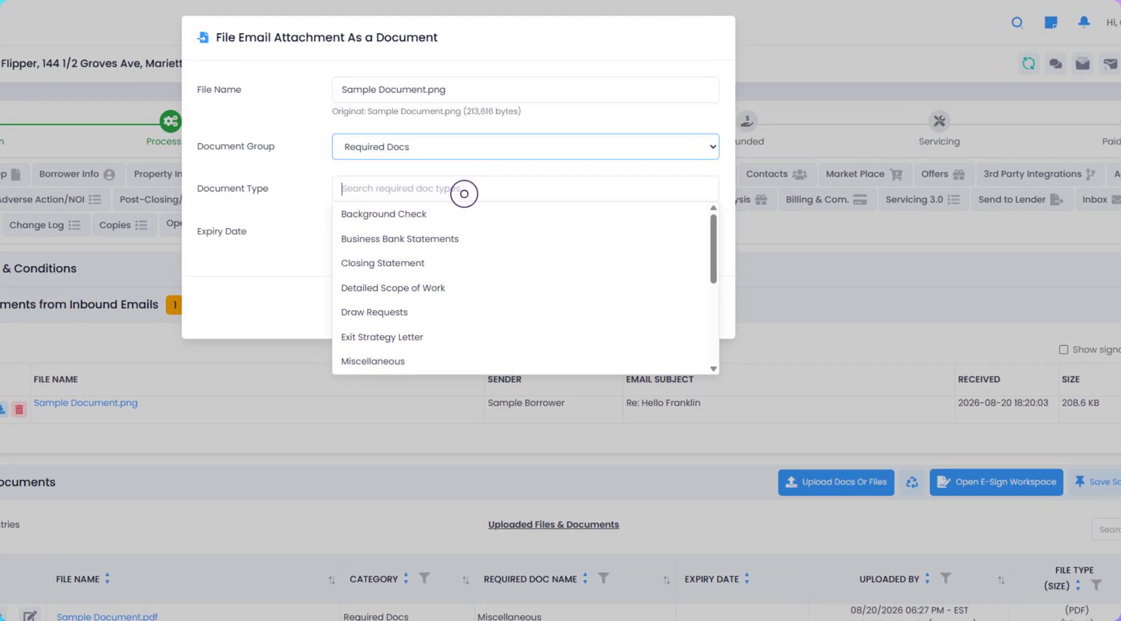
scroll(467, 245, down, 3)
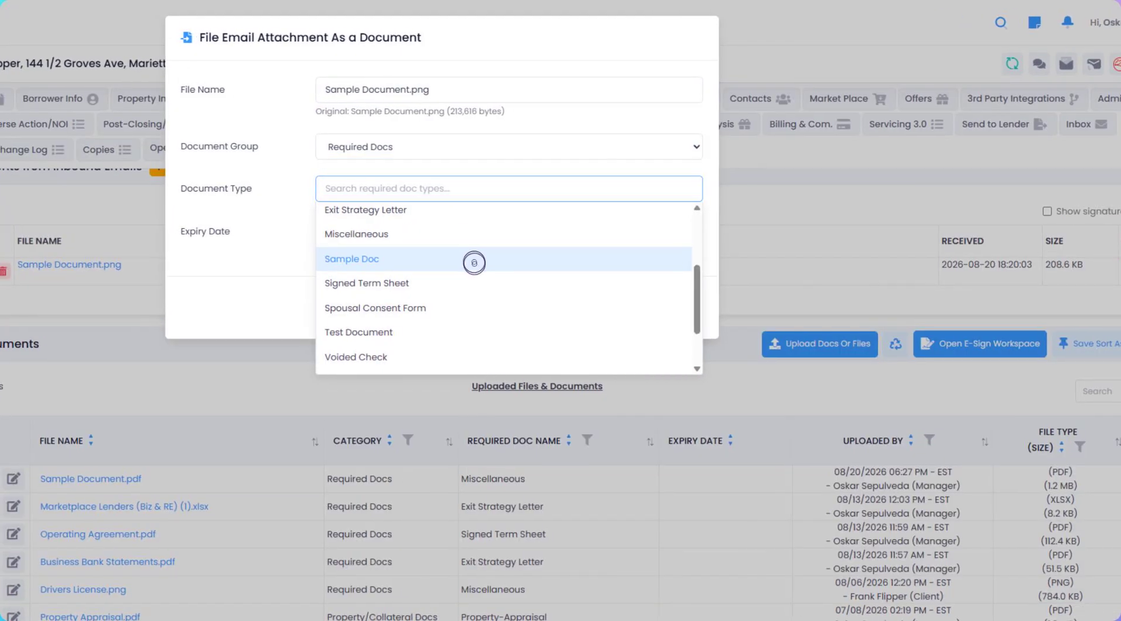
click(470, 263)
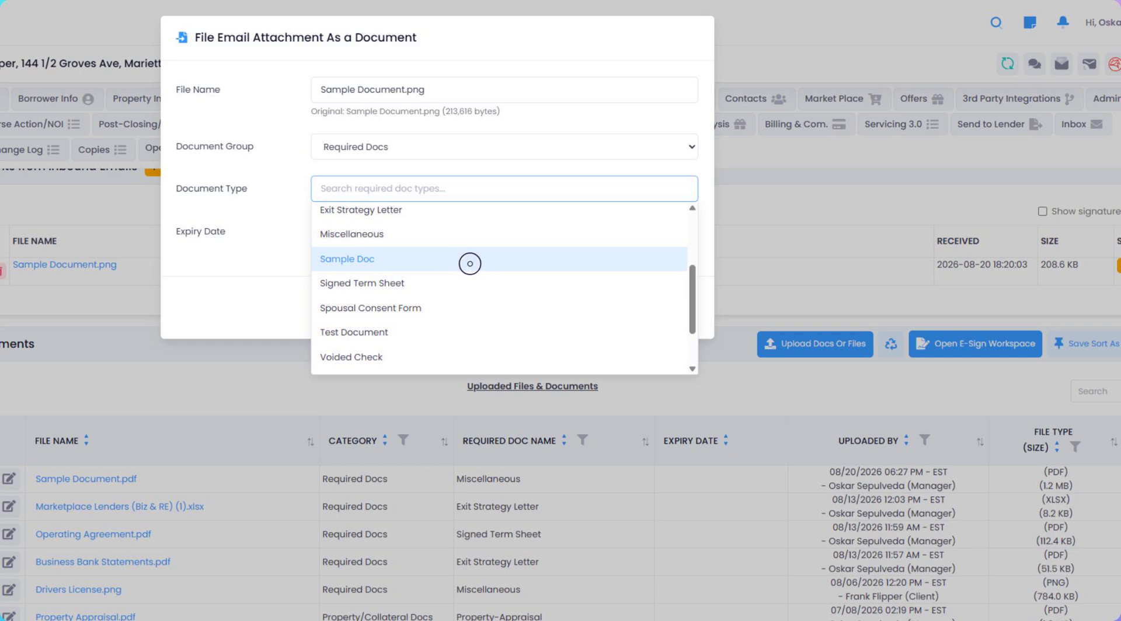
click(469, 263)
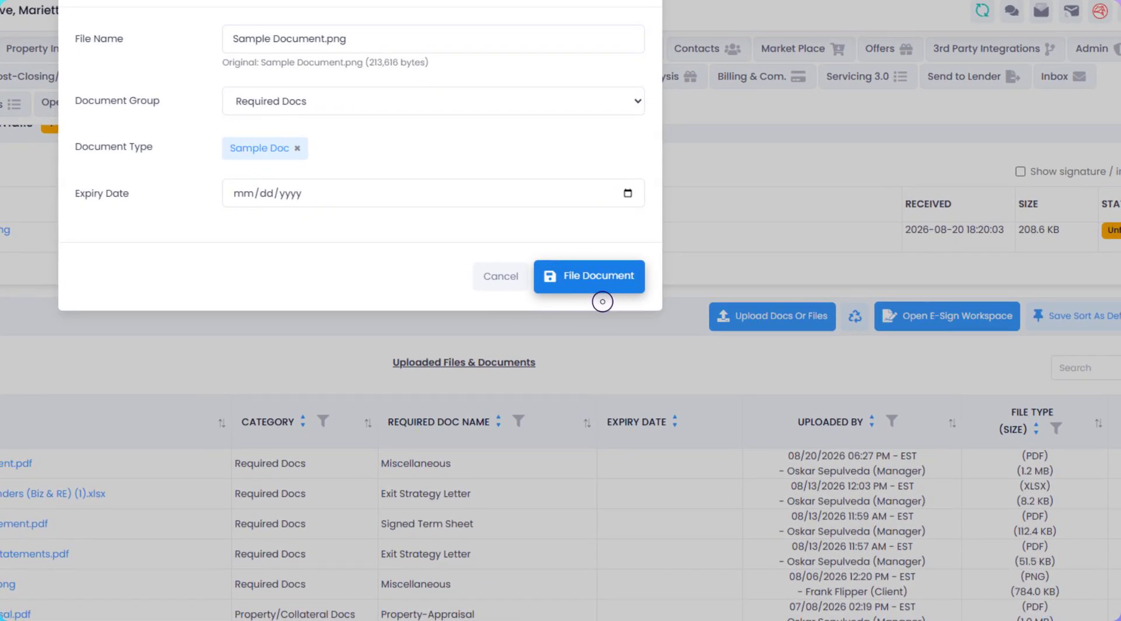
click(601, 292)
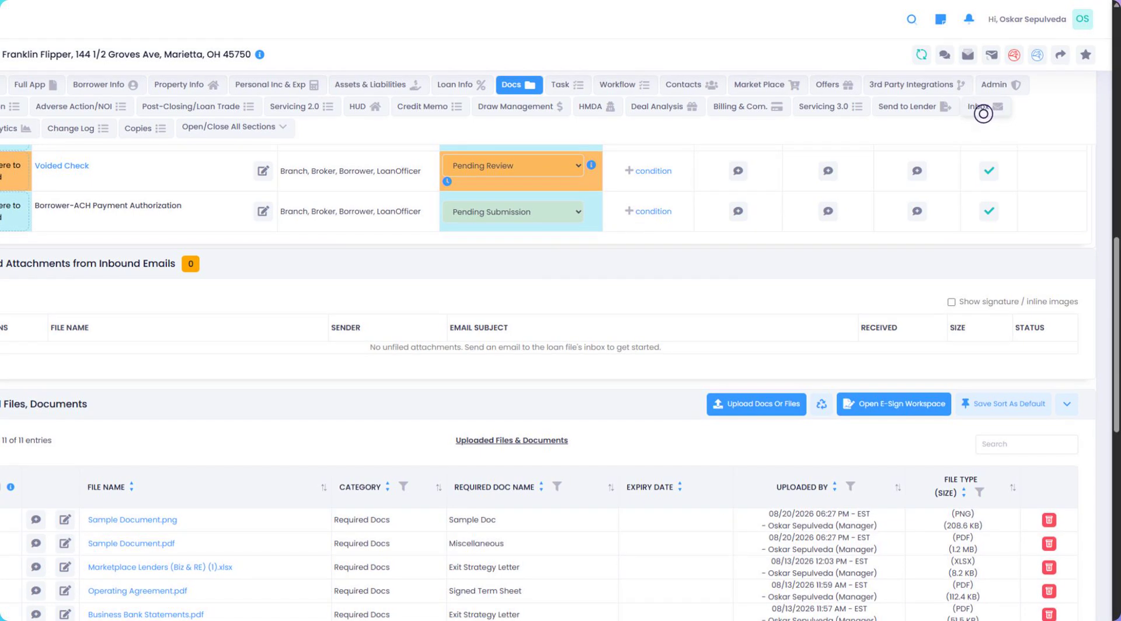
Step: Return to the loan file's Inbox to view its synced emails
click(983, 114)
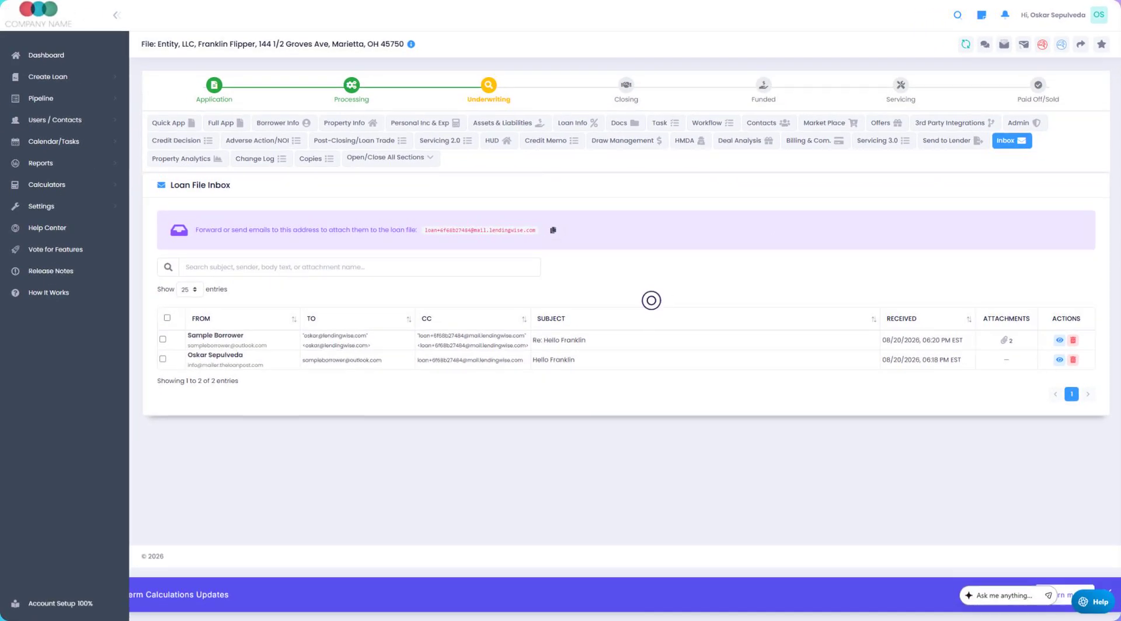